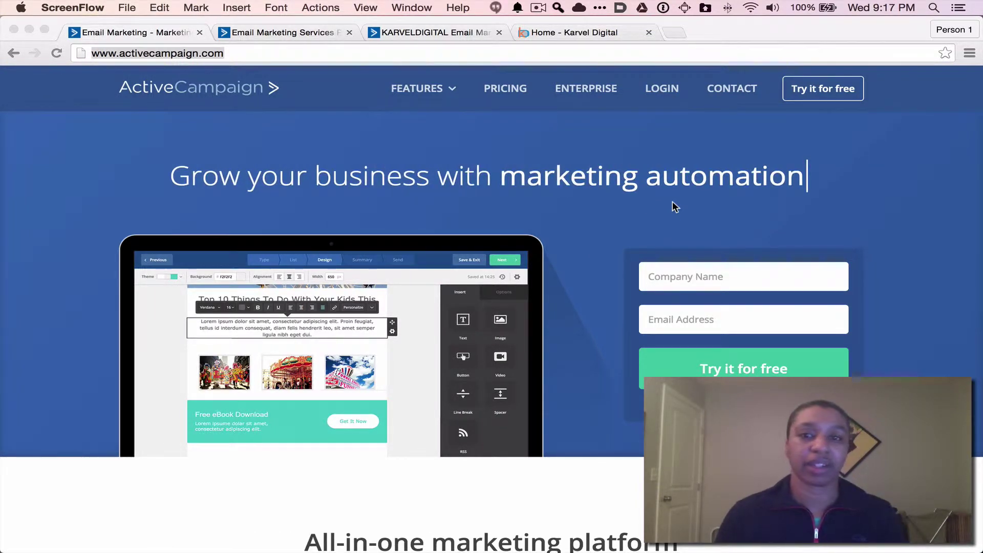
- Review the Basic, Plus and Enterprise pricing plans, then go to the Campaigns list
left_click(325, 32)
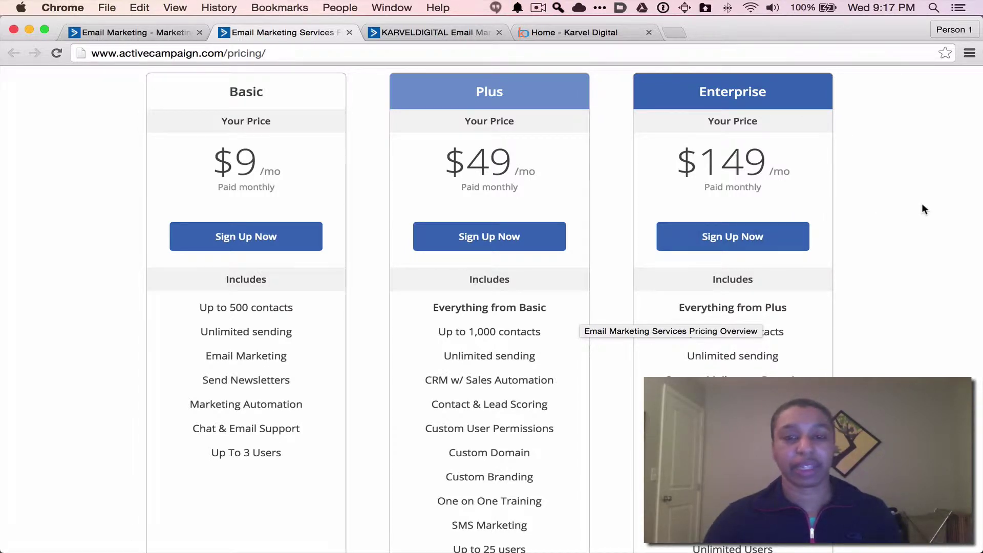
scroll(922, 204, "up", 1)
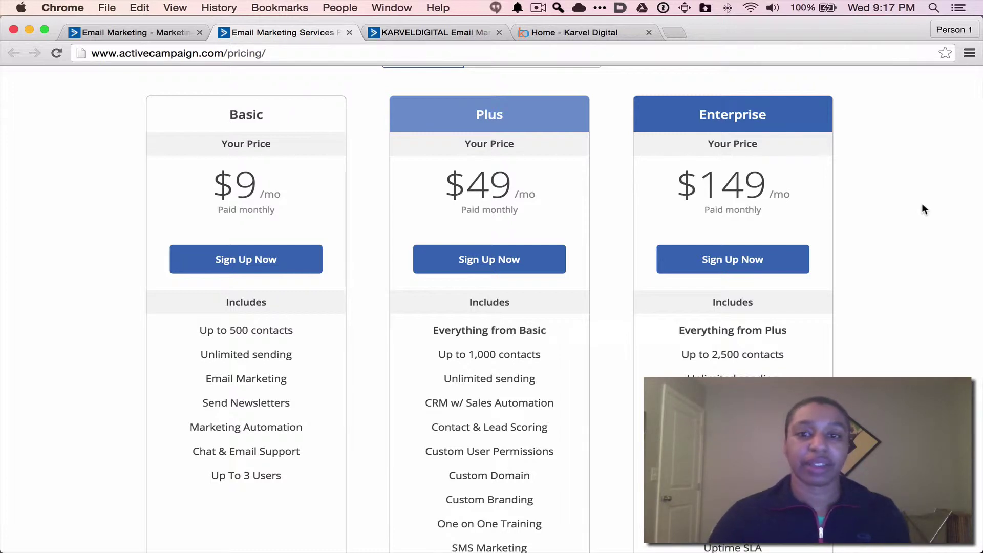
scroll(921, 204, "up", 1)
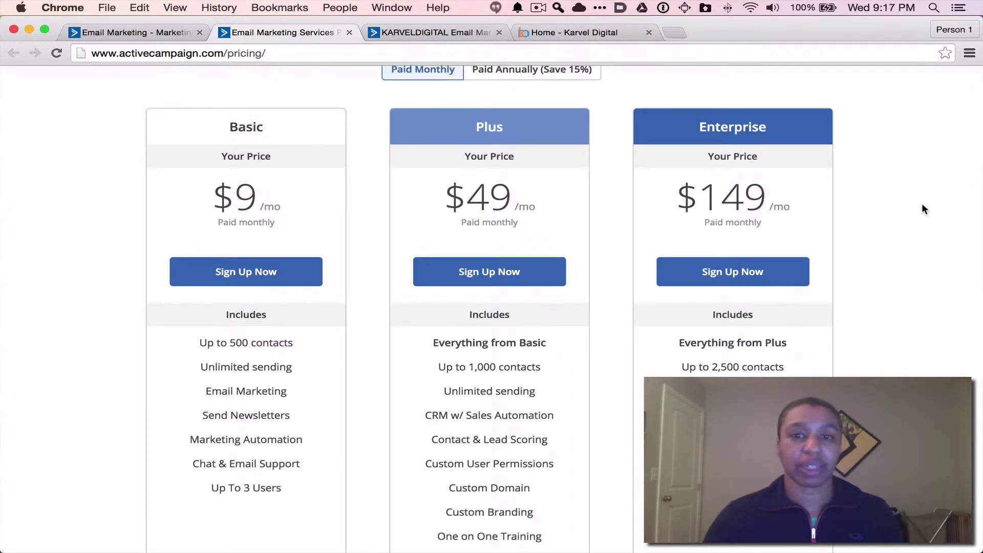
scroll(922, 206, "down", 2)
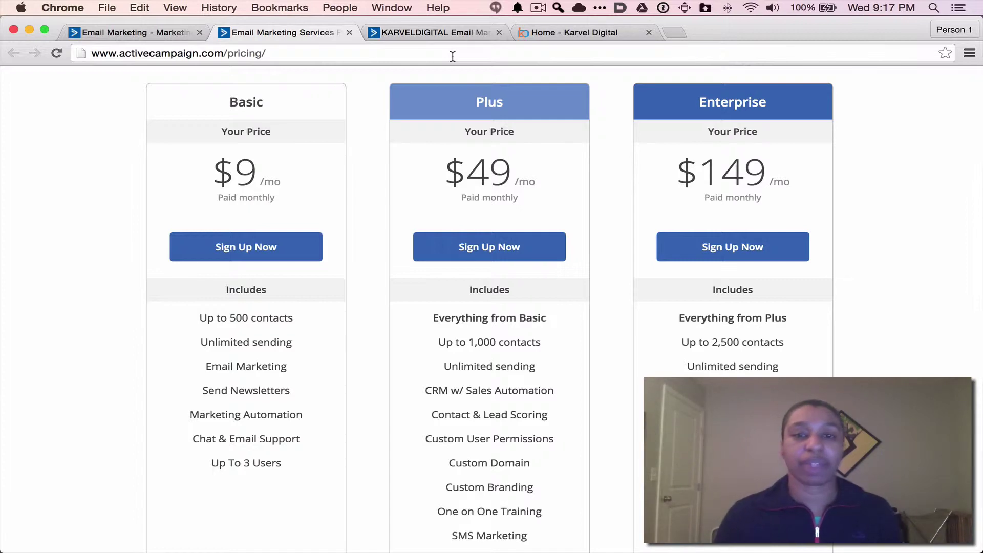
left_click(439, 33)
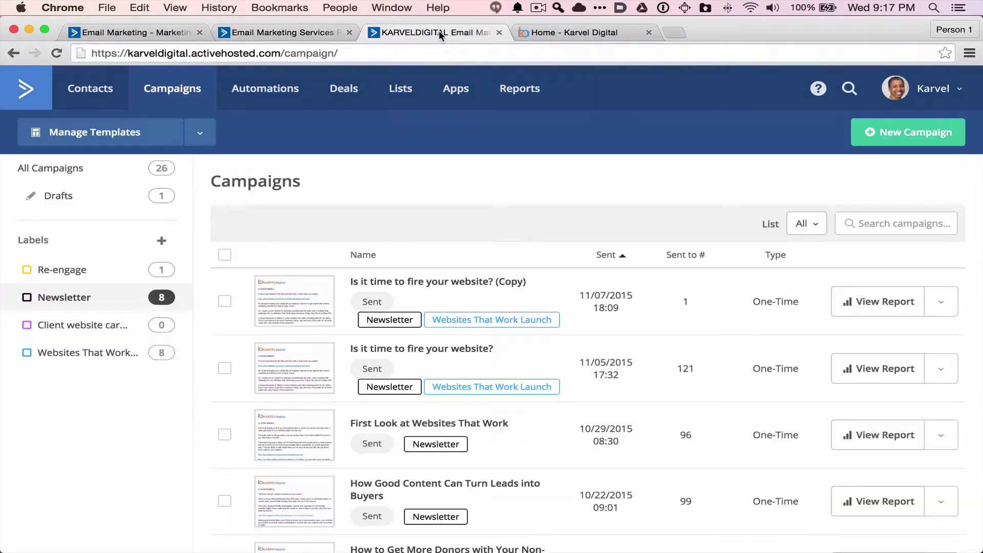
- Start a new standard campaign named 'Choose Your Own Adventure Email Marketing'
scroll(460, 167, "down", 2)
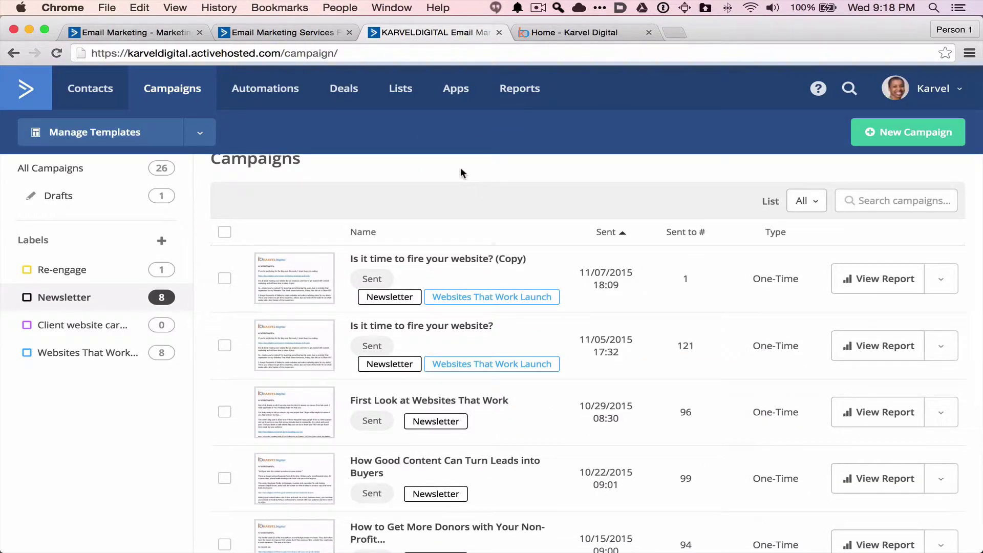
left_click(905, 138)
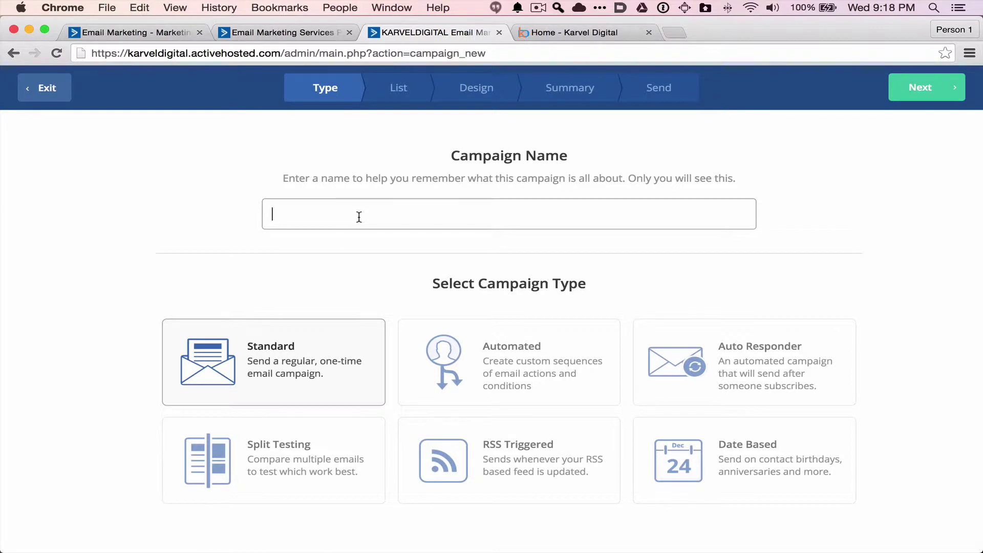
type("Choose Your Own Adventure Email ")
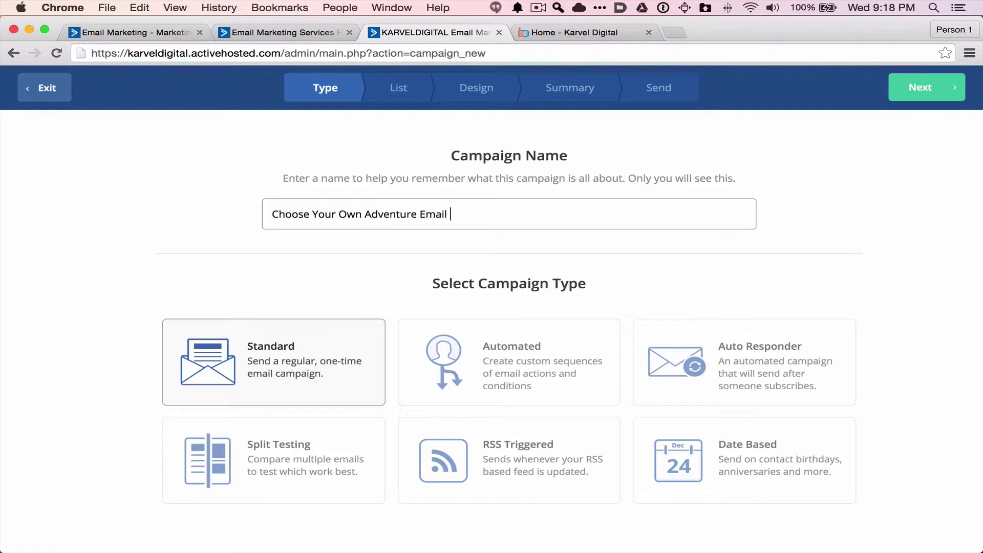
type("Marketing")
left_click(920, 93)
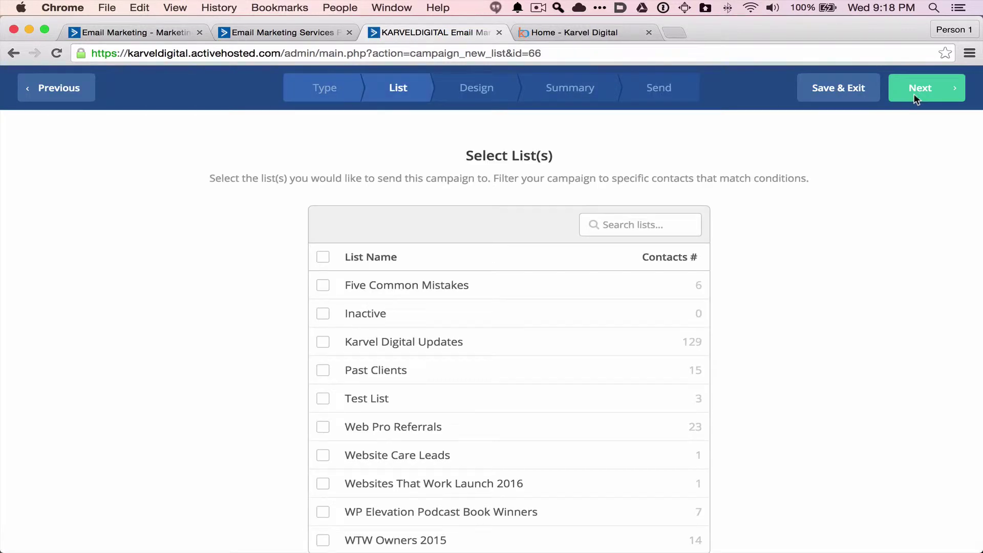
- Send the campaign to the Karvel Digital Updates list (129 contacts)
scroll(526, 204, "down", 2)
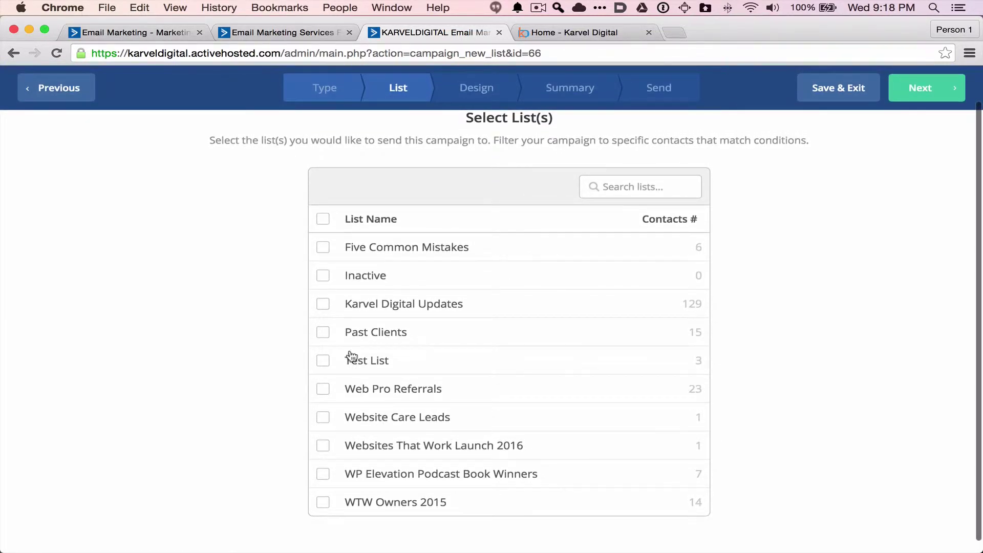
left_click(323, 304)
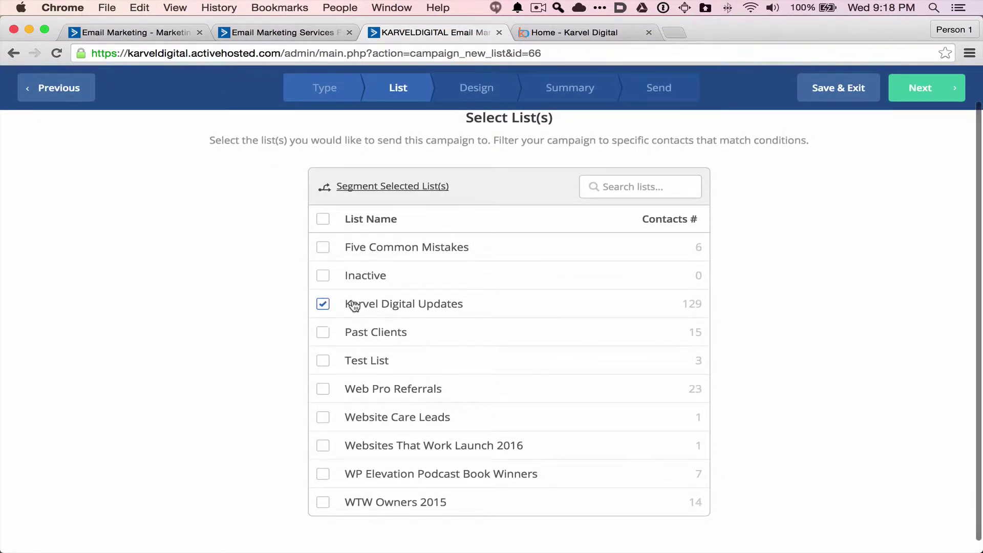
left_click(926, 96)
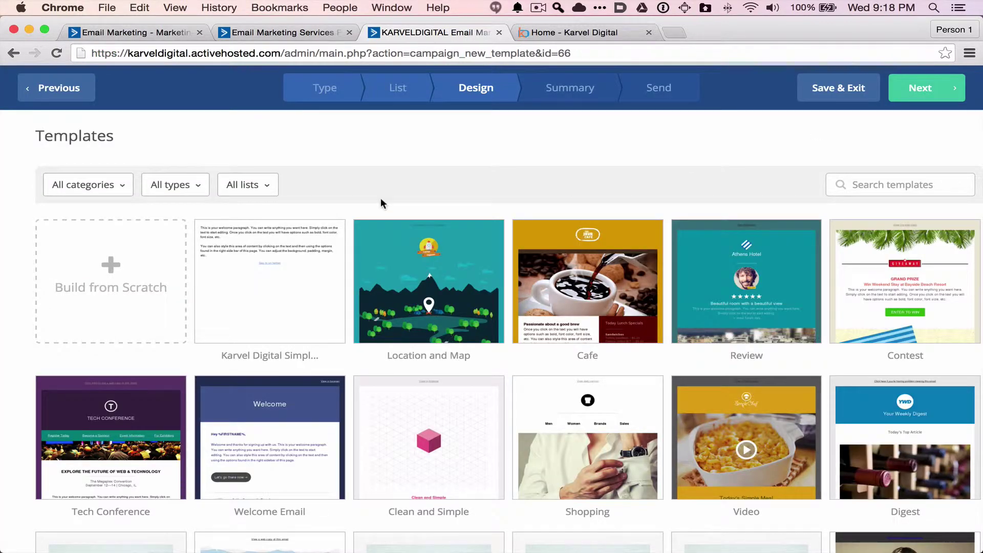
- Filter templates to Past campaigns and use the Test Campaign design
scroll(338, 281, "down", 3)
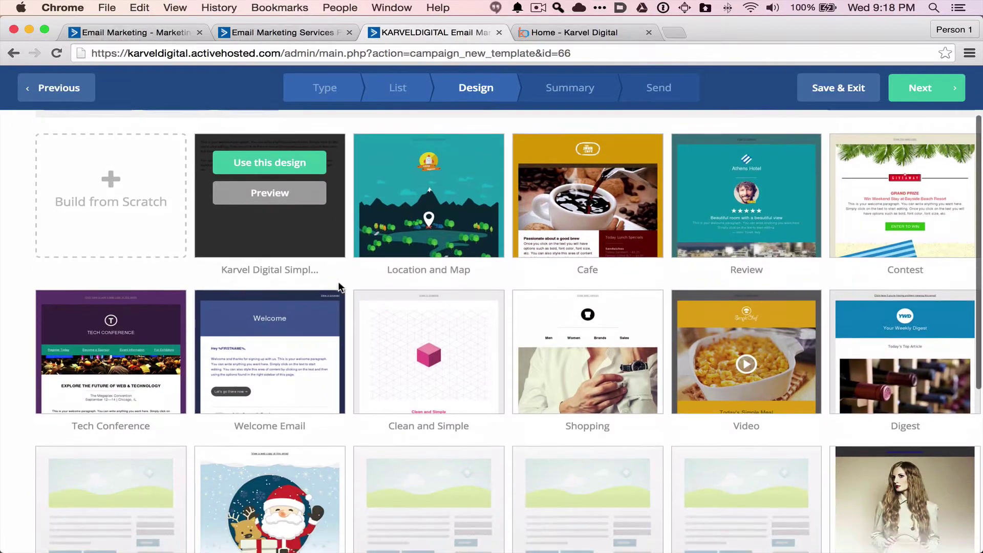
scroll(631, 410, "down", 4)
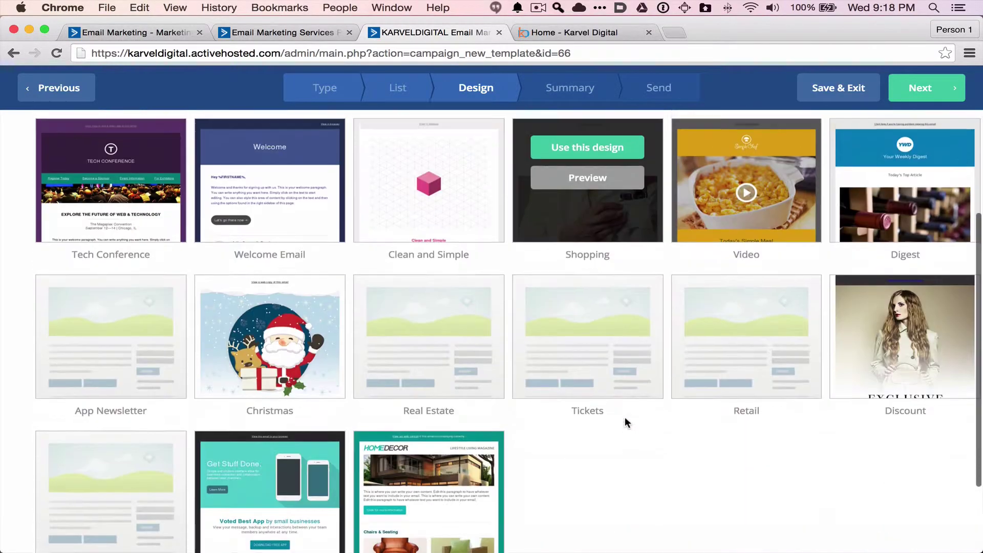
scroll(625, 417, "up", 7)
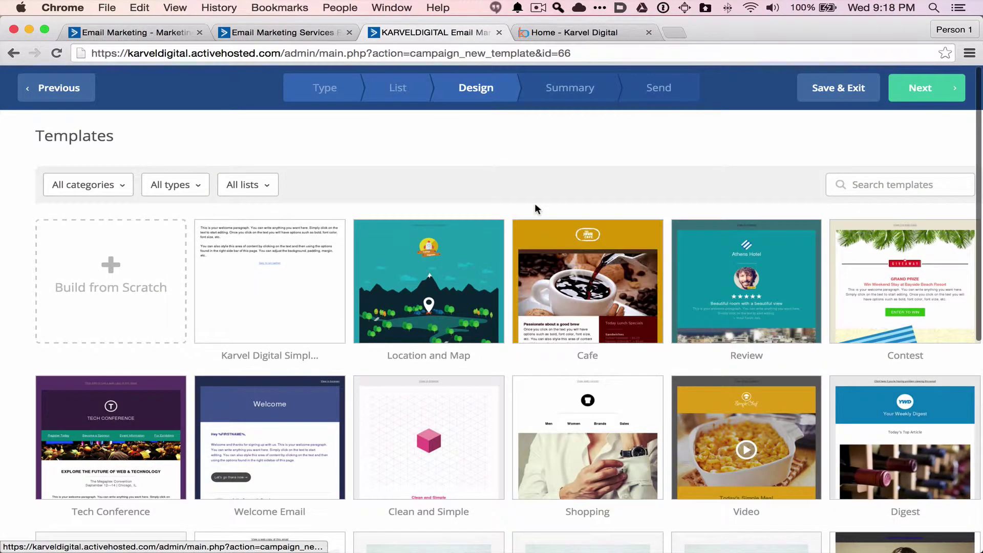
mouse_move(338, 259)
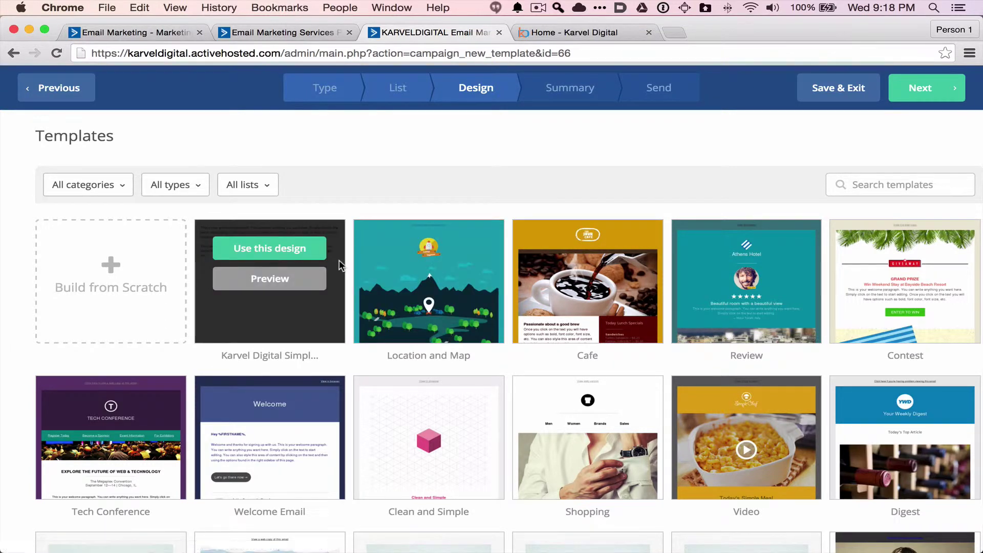
left_click(182, 191)
left_click(200, 295)
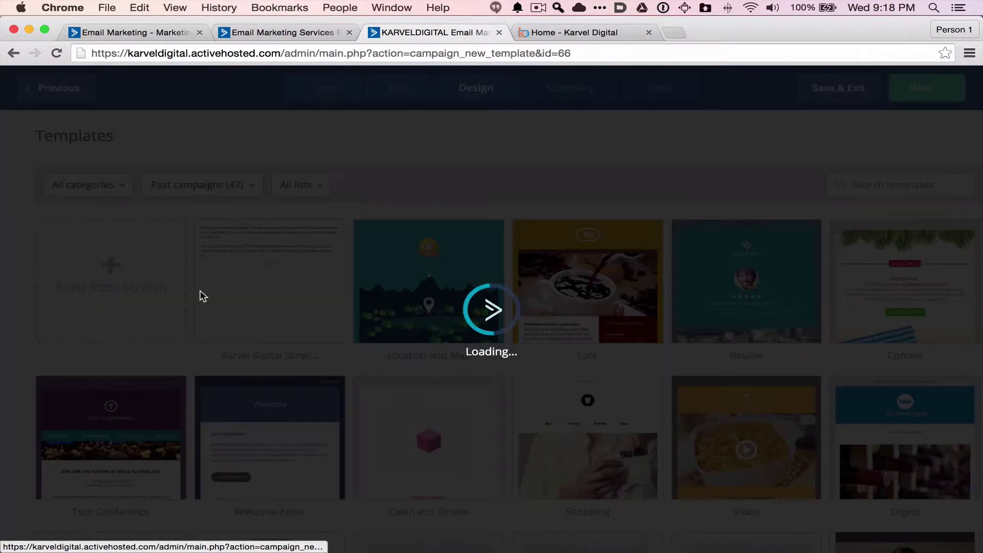
mouse_move(760, 260)
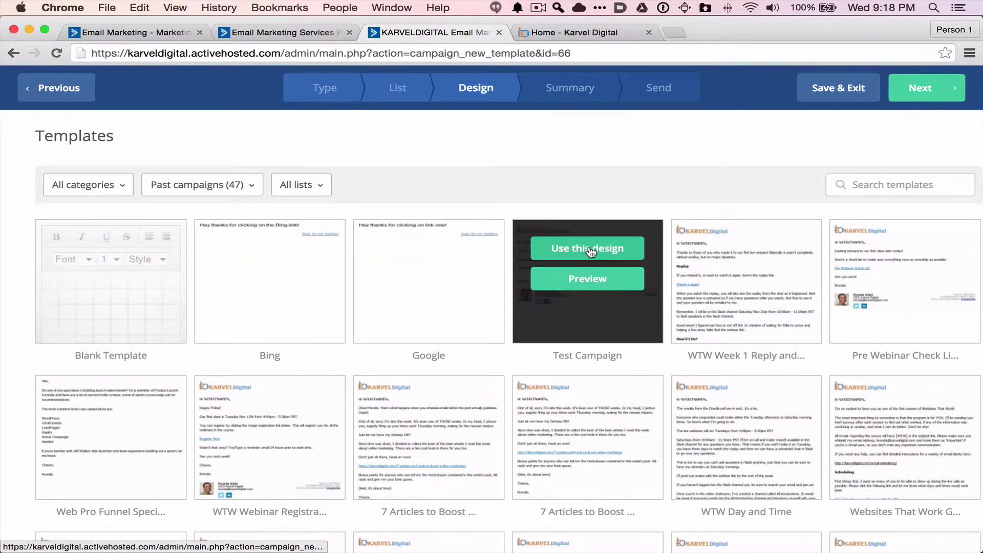
left_click(589, 249)
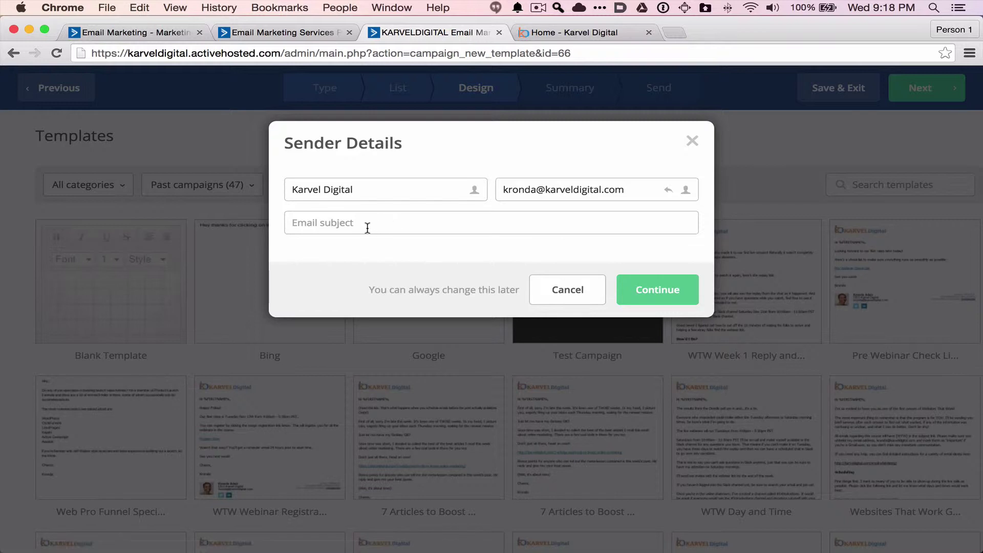
- Enter the subject 'Choose Your Own Adventure Email Marketing' and continue to the editor
left_click(347, 226)
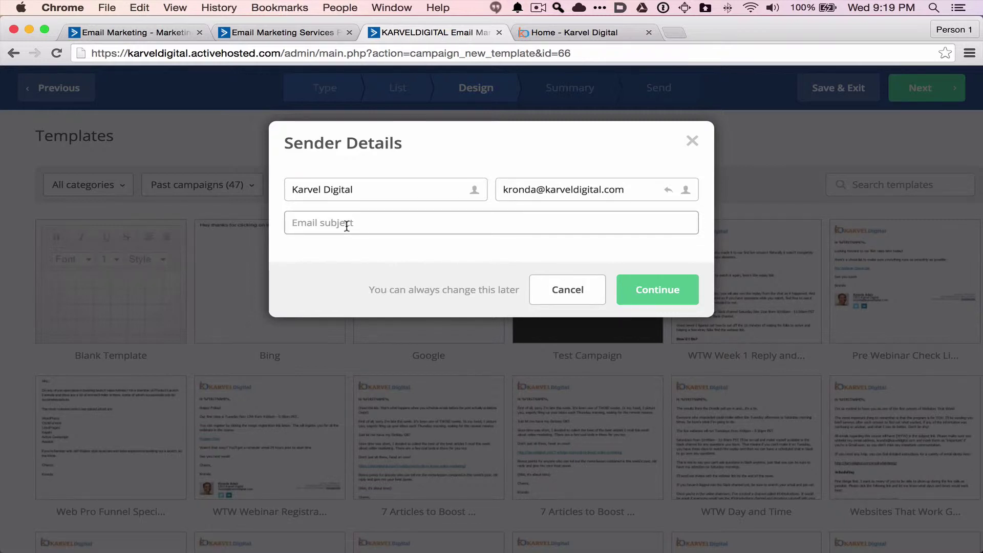
type("Choose Your")
type("Own ")
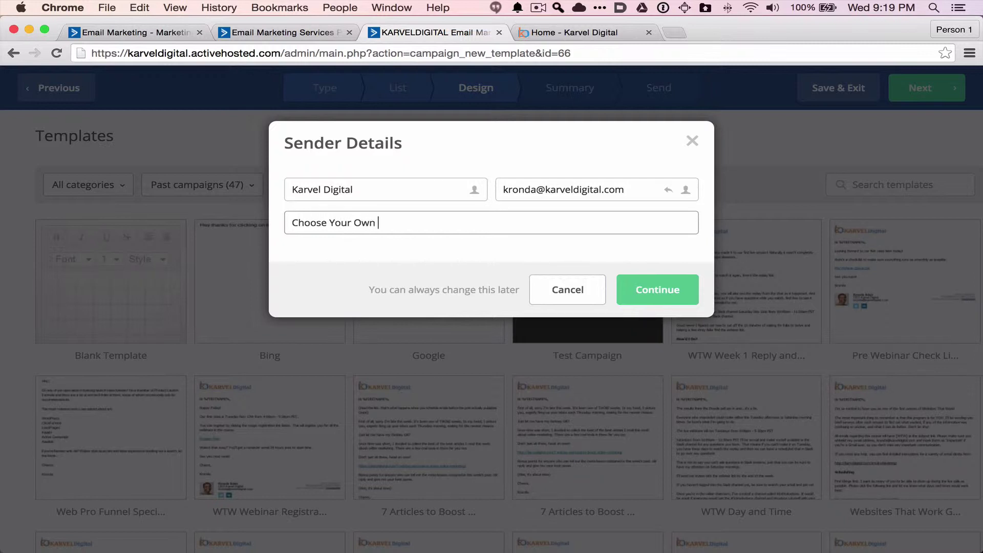
type("Adventure Email Mak")
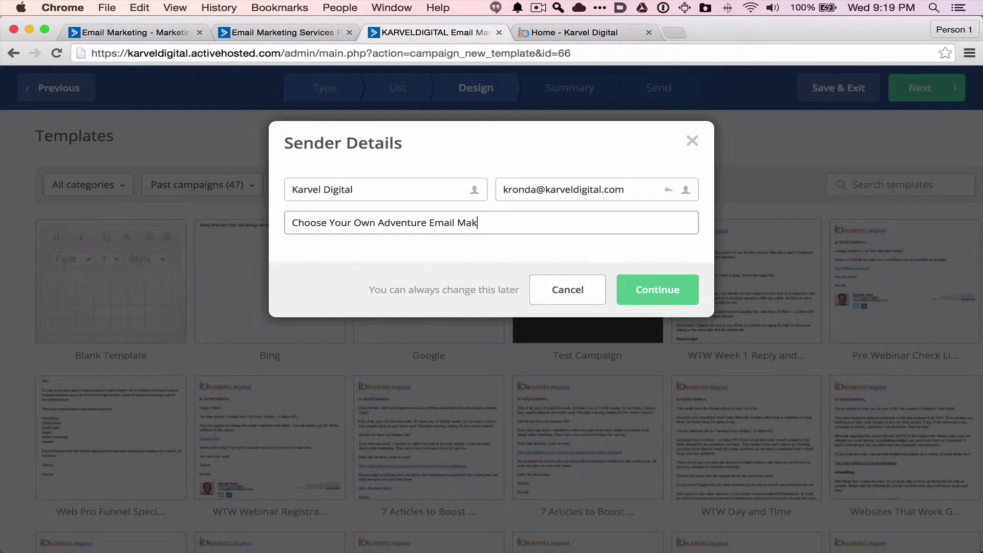
type("keting")
left_click(654, 289)
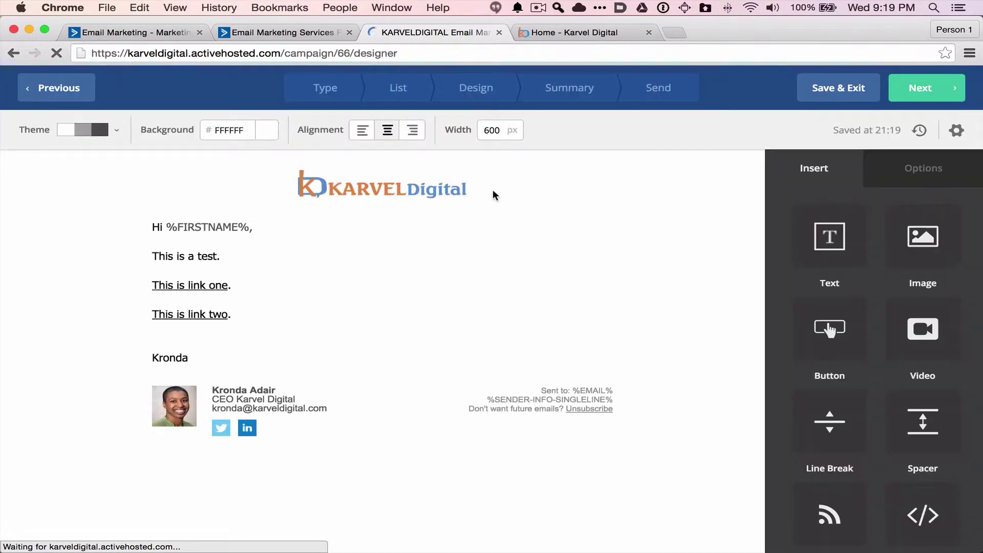
- Review the email's 'Hi %FIRSTNAME%, This is a test.' text block and proceed to Summary
left_click(263, 255)
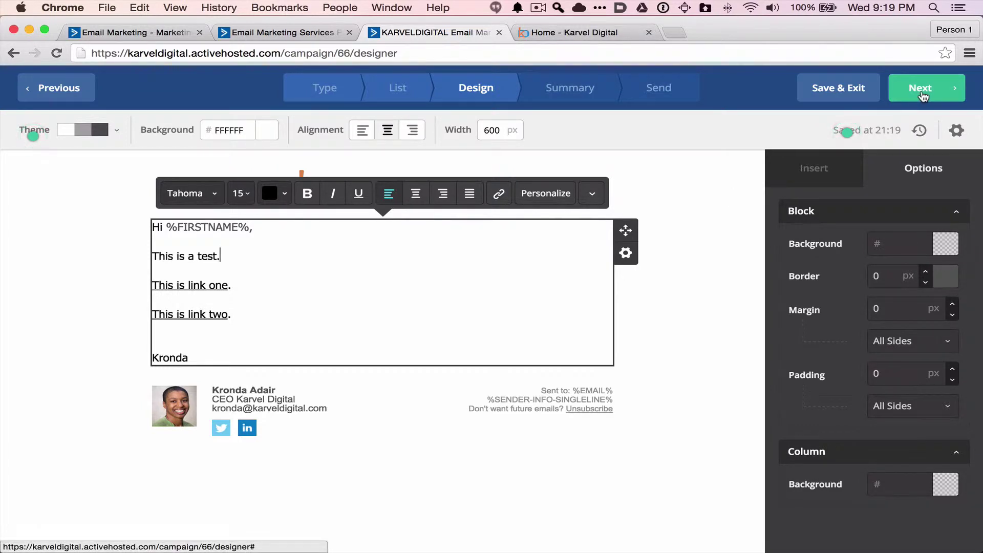
left_click(921, 95)
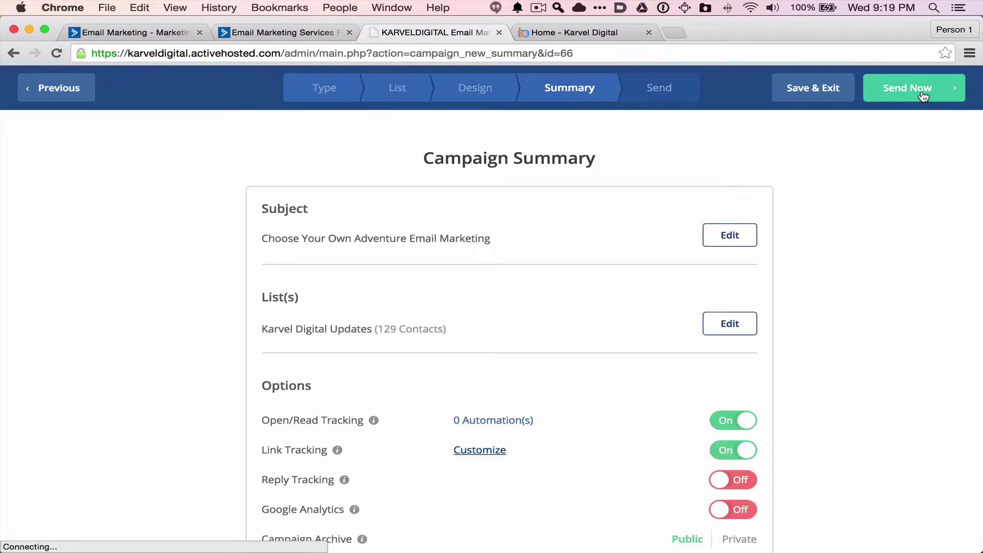
- Check the desktop preview, then Save & Exit the campaign as a draft
scroll(659, 174, "down", 10)
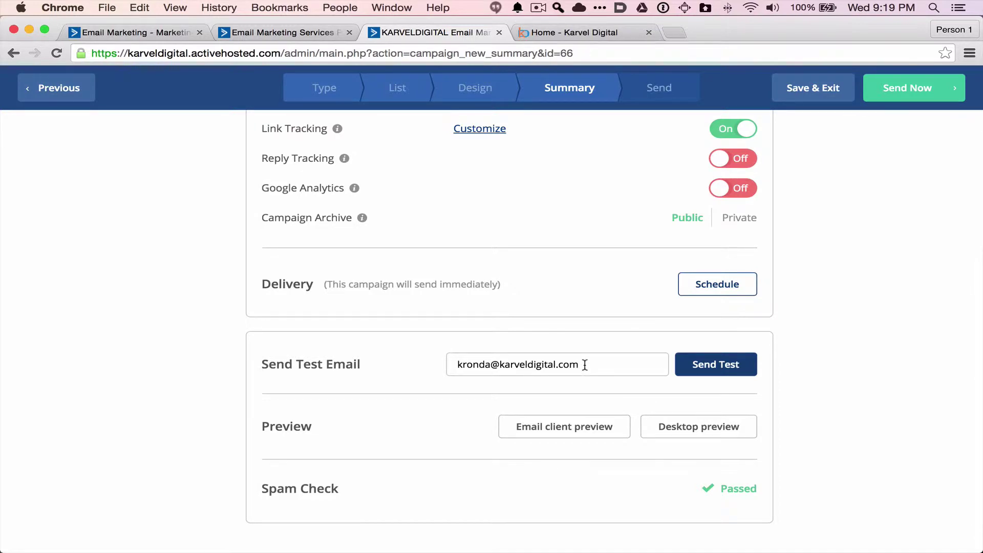
scroll(585, 364, "up", 3)
scroll(586, 368, "down", 3)
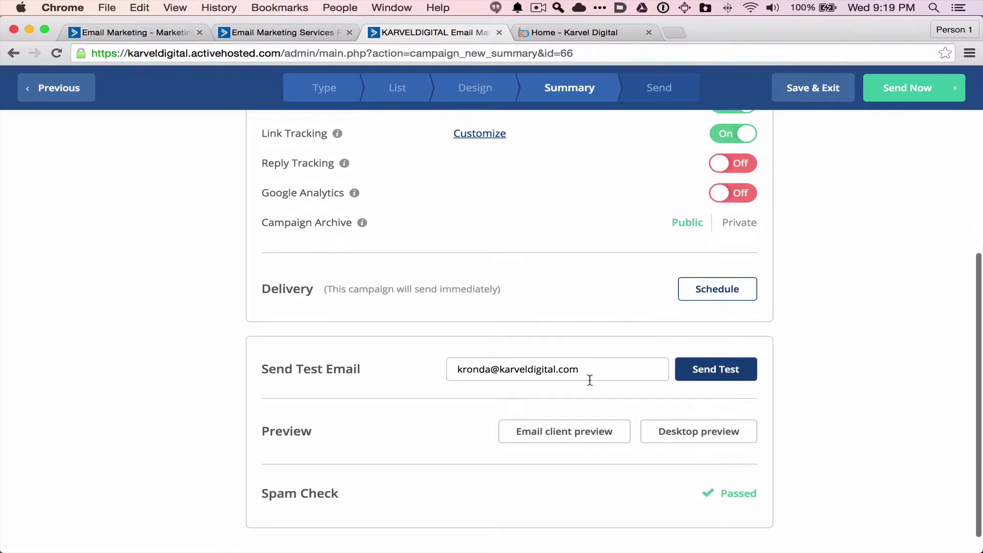
left_click(698, 433)
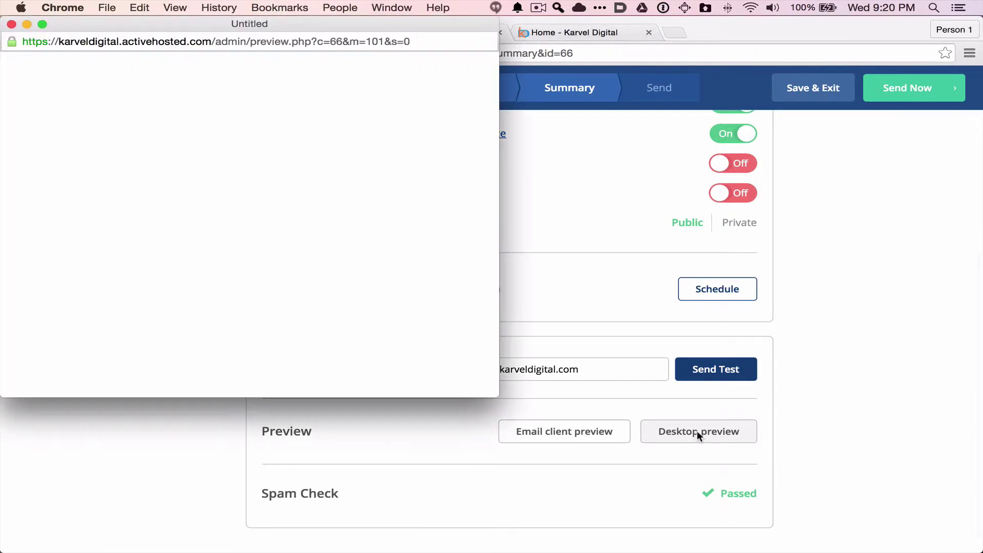
left_click(11, 25)
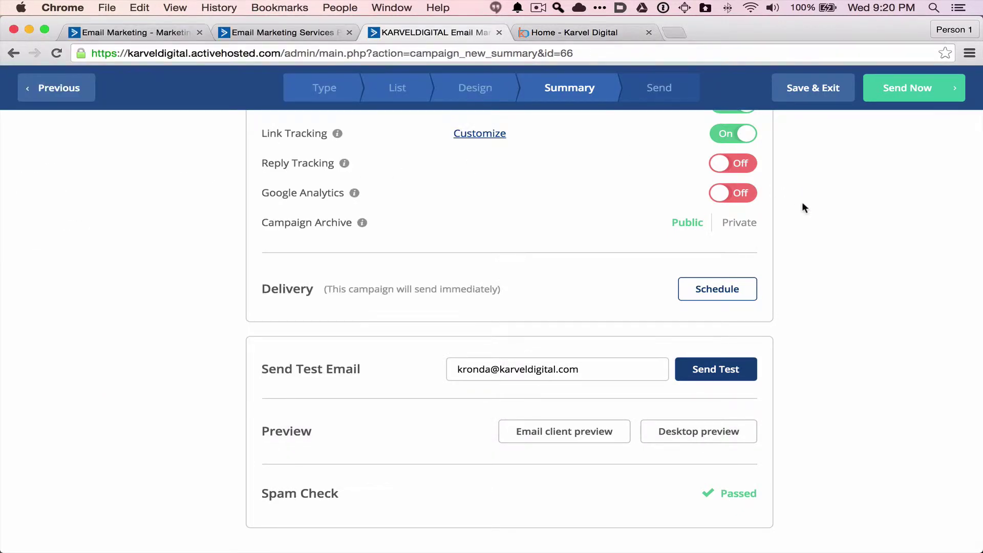
scroll(801, 202, "up", 2)
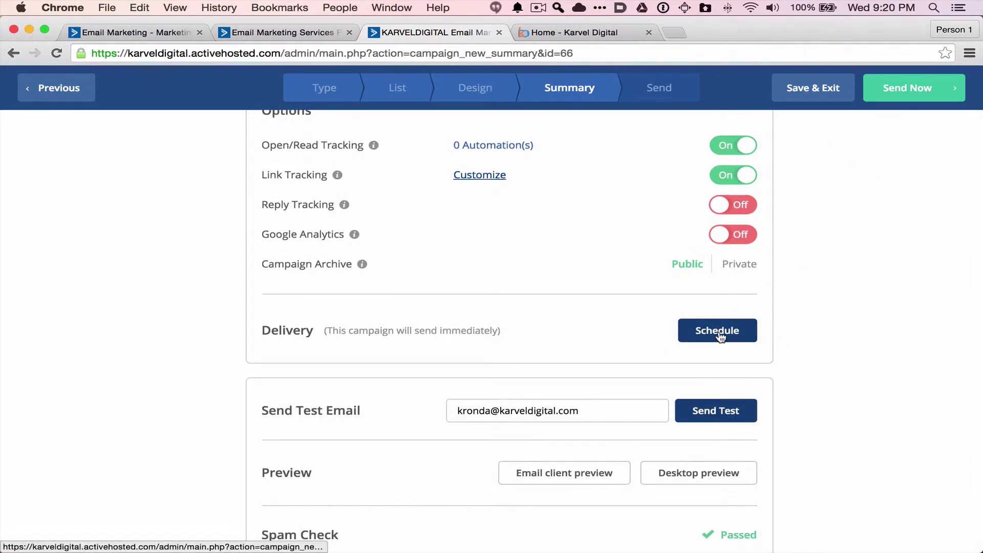
left_click(816, 93)
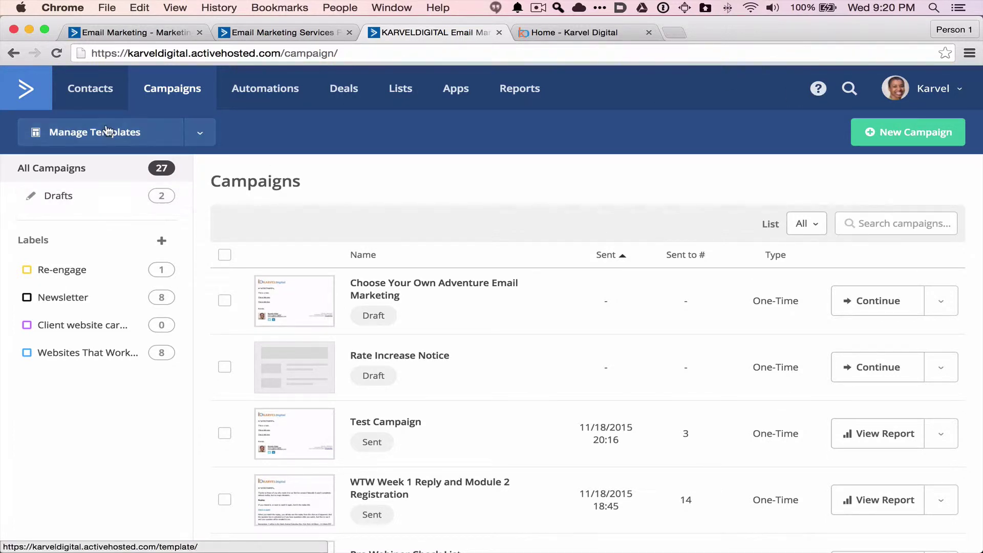
- On the Automations page, bring up the New Automation dialog
left_click(264, 95)
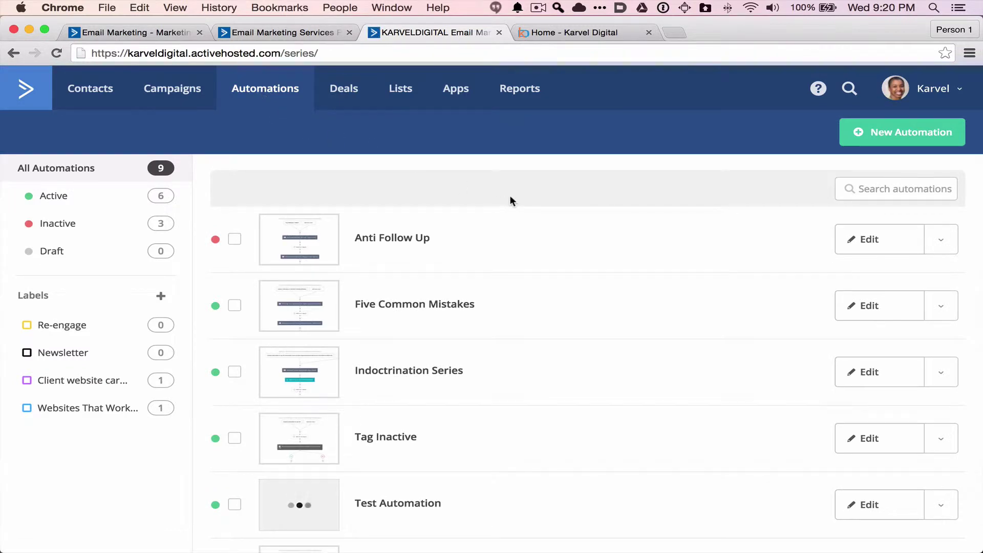
left_click(900, 140)
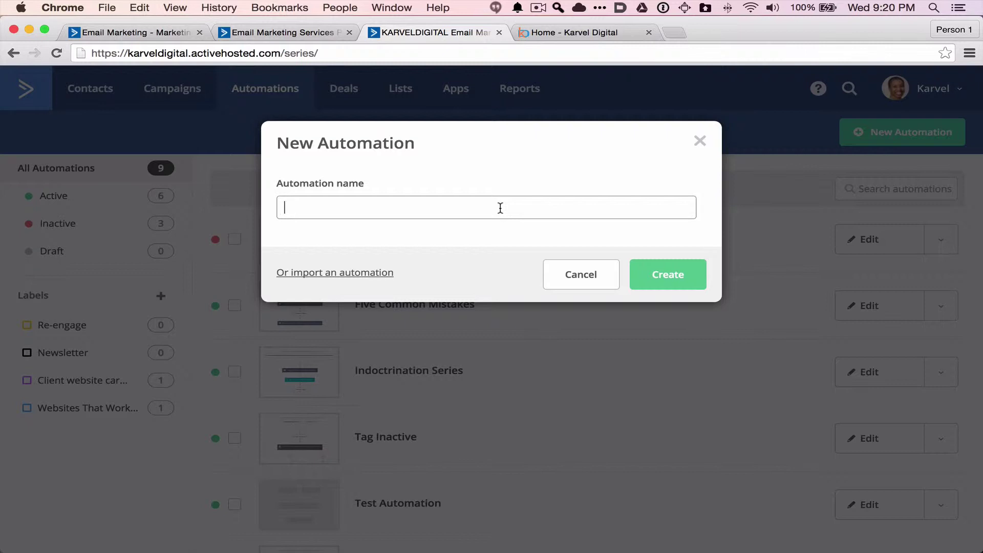
- Create 'Choose Your Own Adventure Automation' triggered by opening the Choose Your Own Adventure Email Marketing campaign
type("Choose Your Own Adventure")
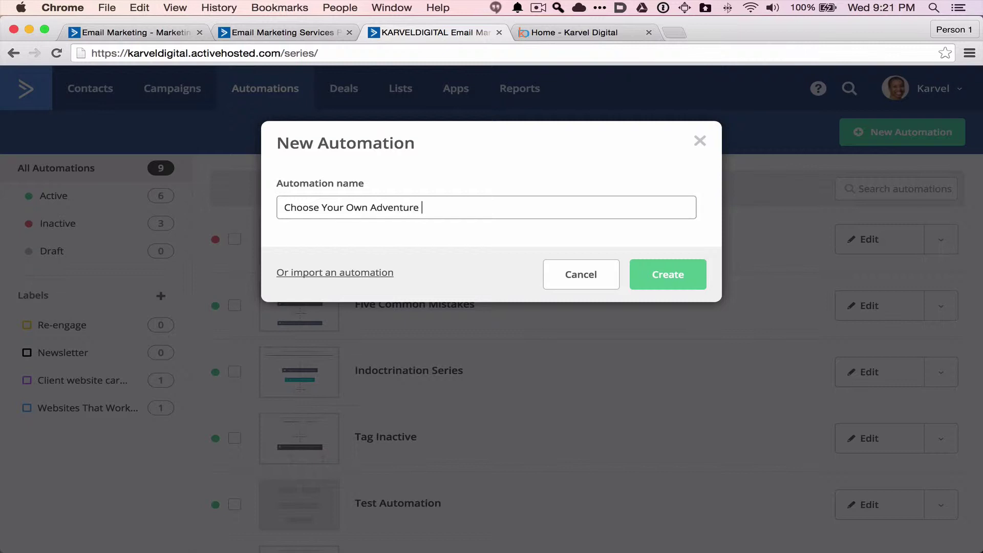
type(" Automations")
left_click(669, 275)
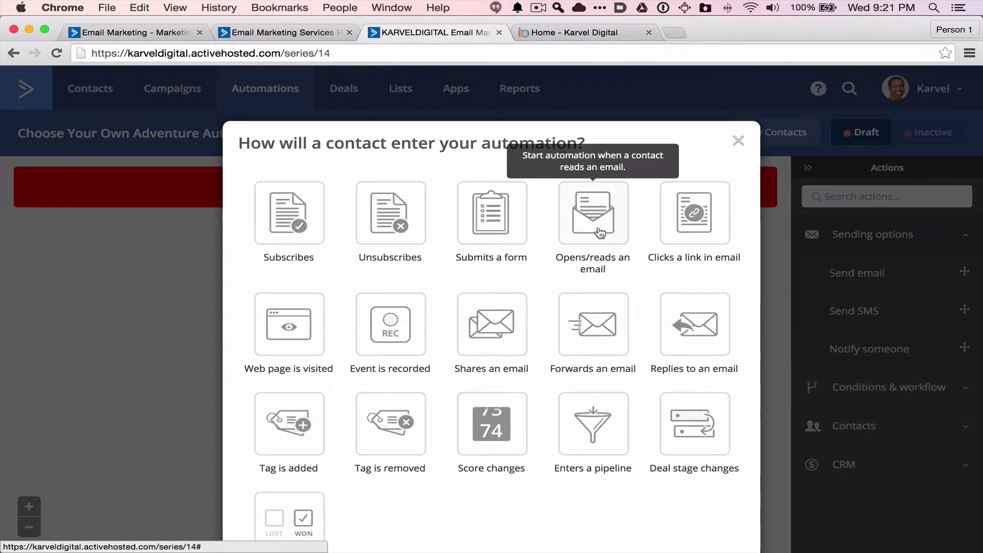
left_click(603, 224)
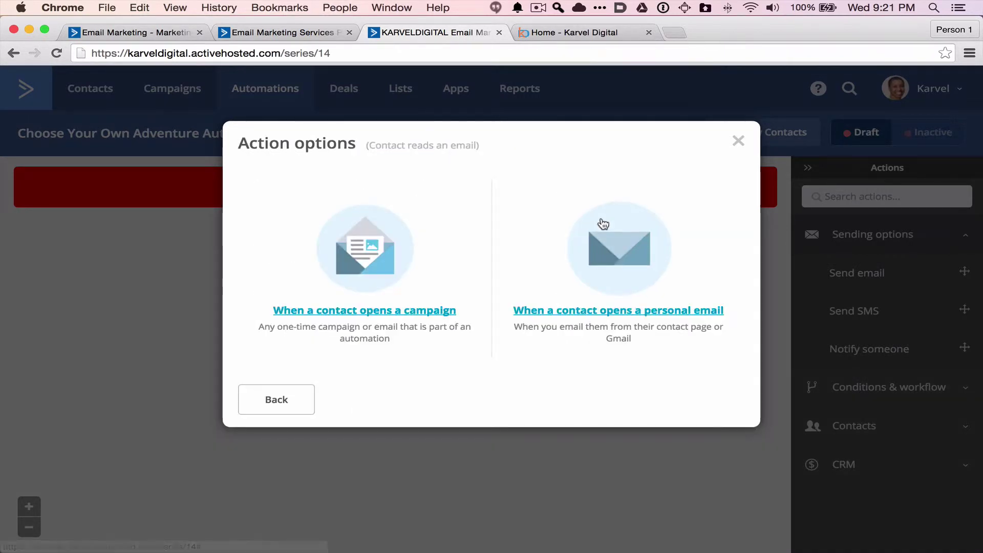
left_click(360, 313)
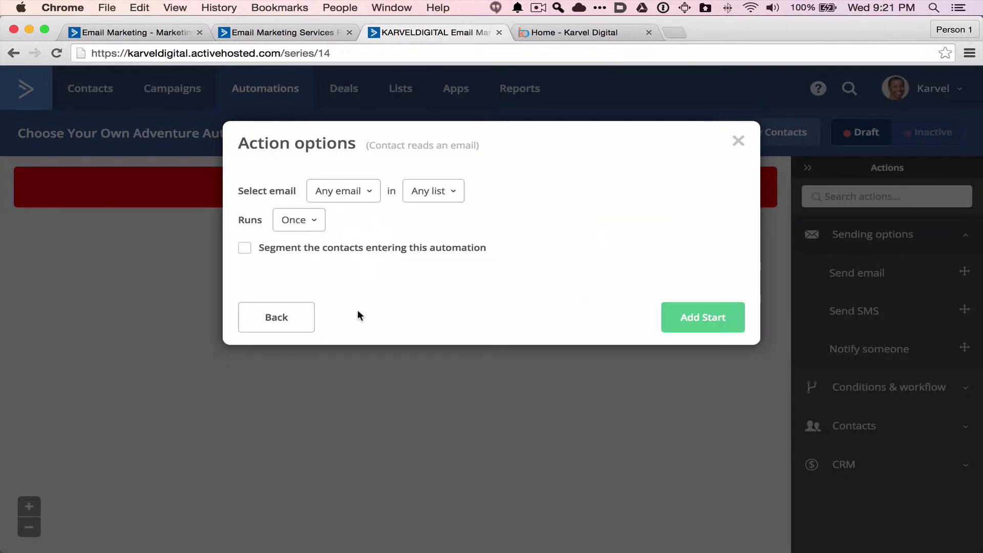
left_click(341, 195)
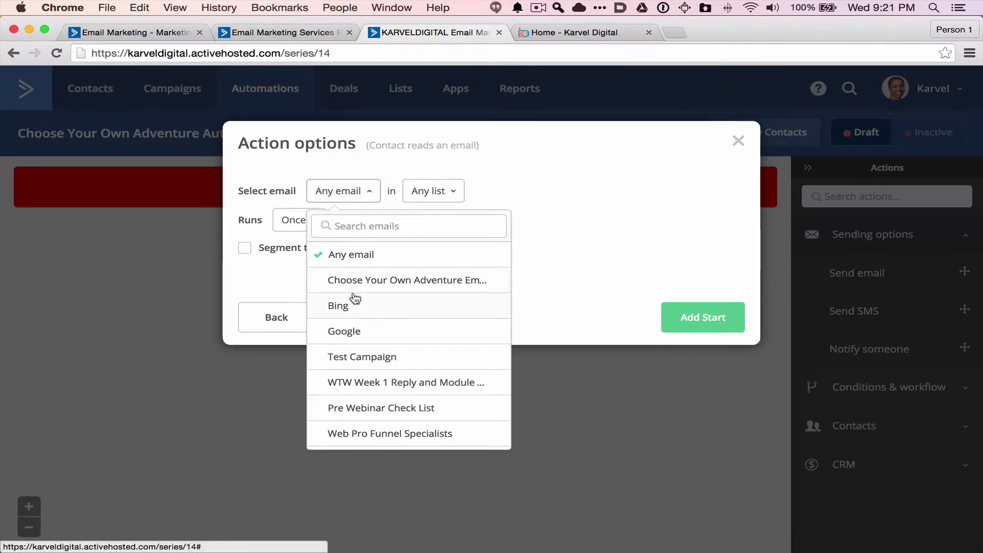
left_click(389, 282)
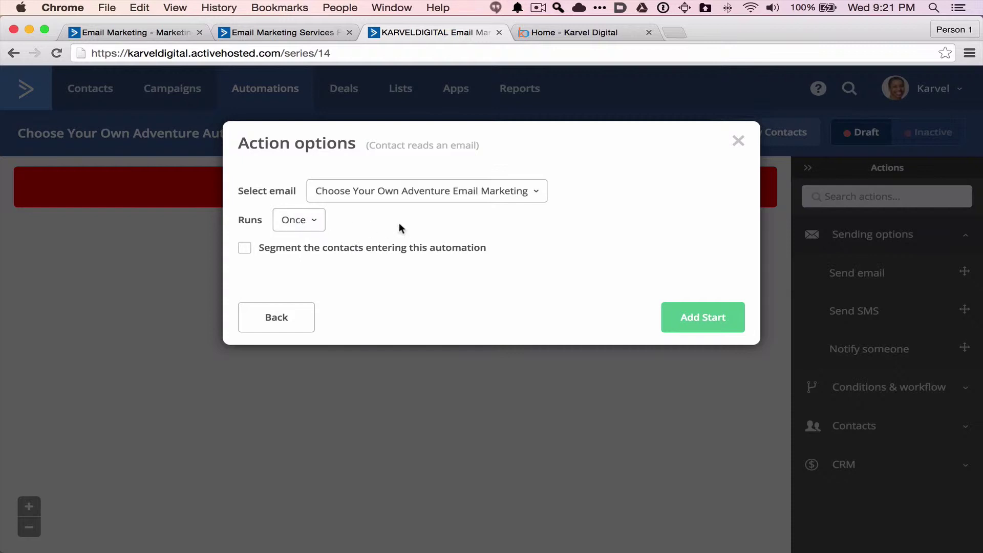
left_click(706, 314)
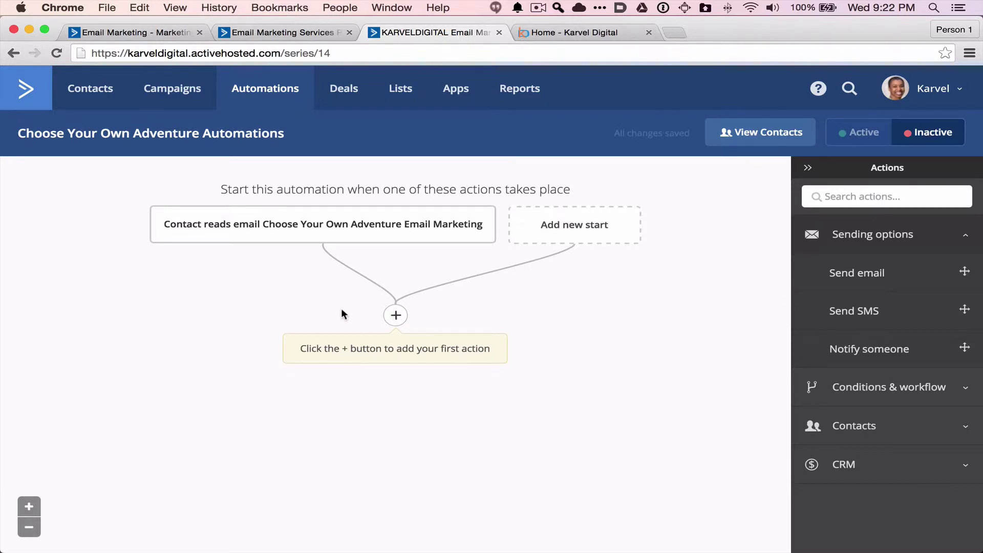
- Add an If/Else split from Conditions & workflow below the trigger
left_click(397, 316)
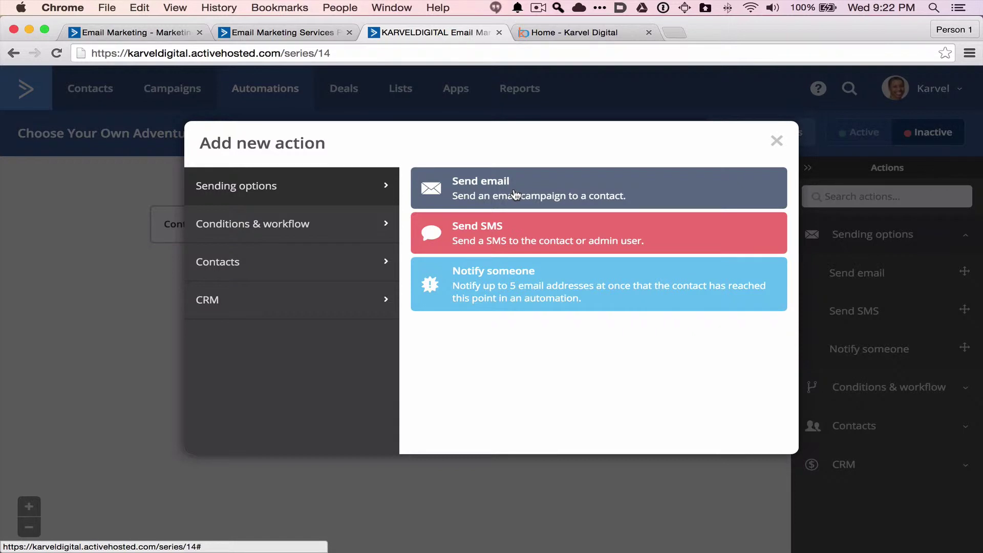
left_click(310, 235)
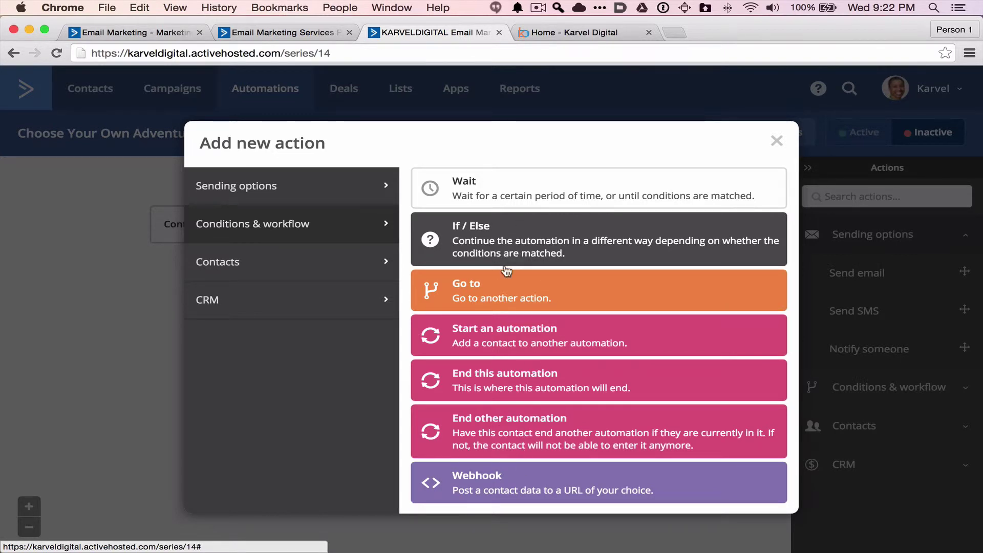
left_click(566, 242)
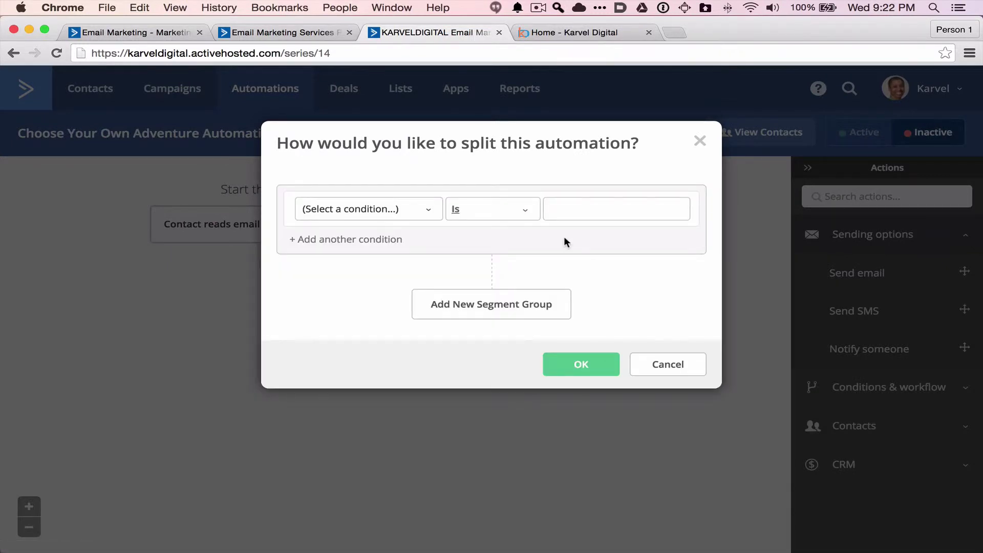
left_click(416, 208)
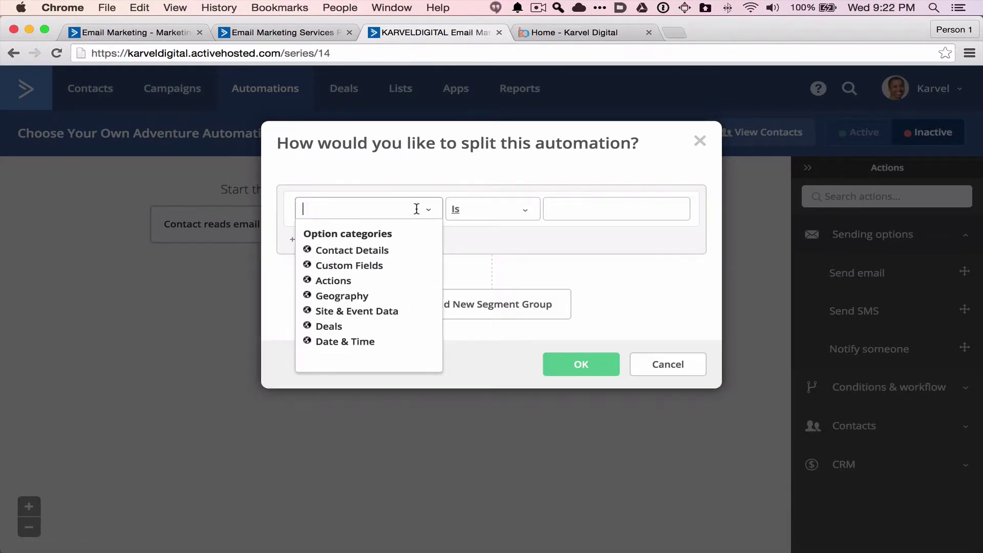
left_click(332, 282)
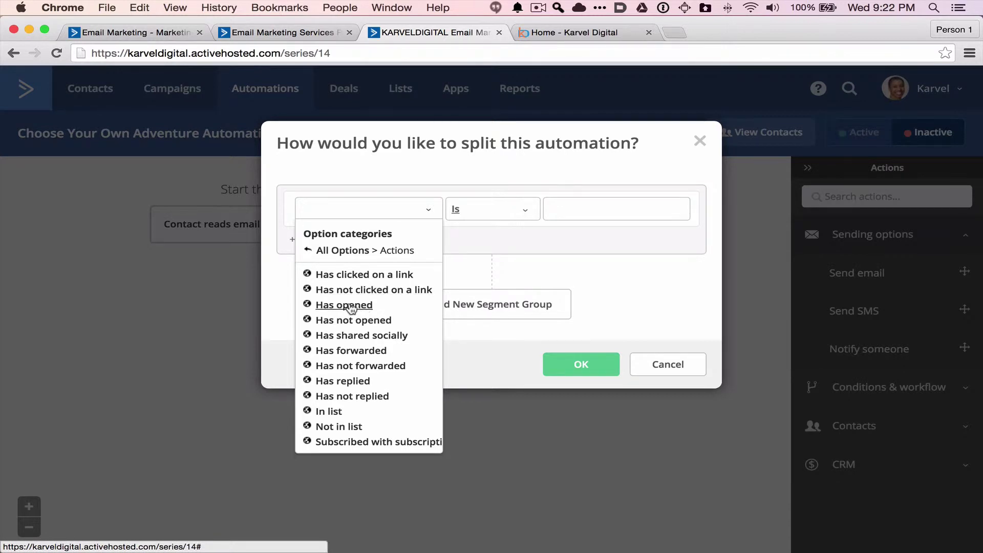
left_click(366, 278)
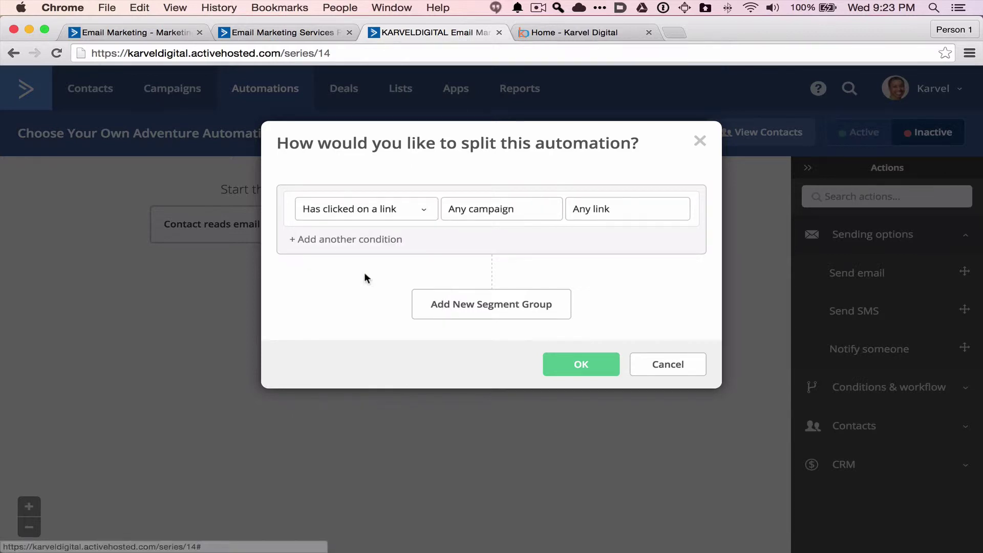
left_click(525, 210)
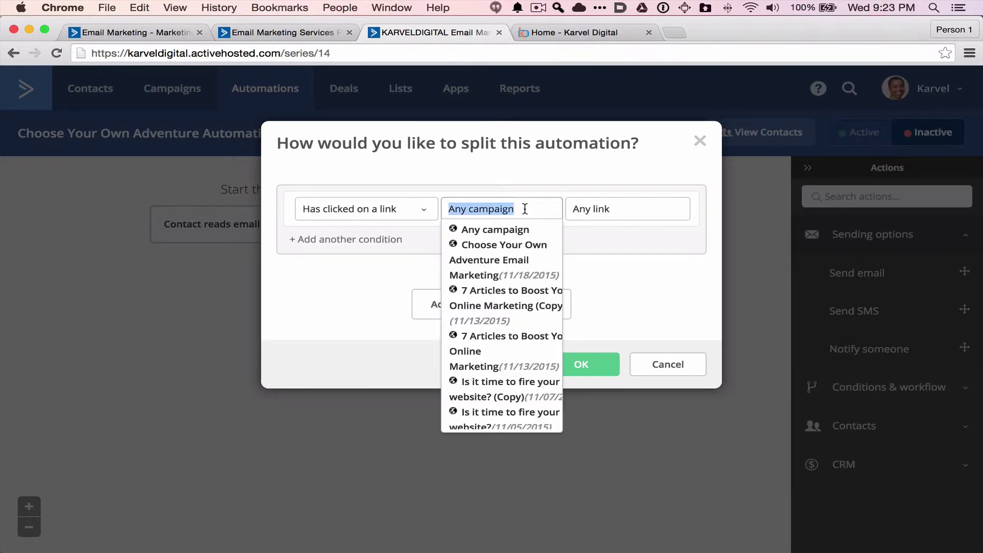
left_click(500, 246)
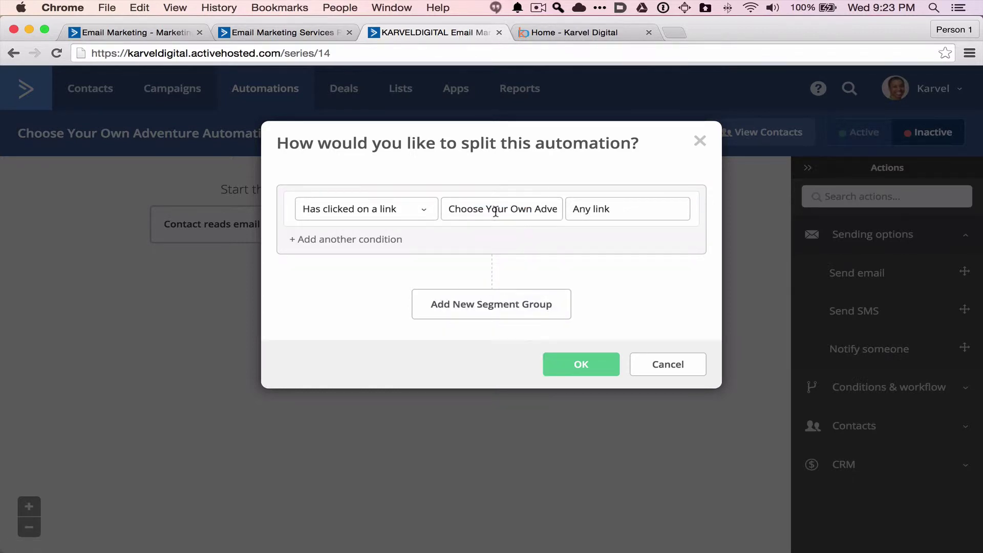
left_click(622, 213)
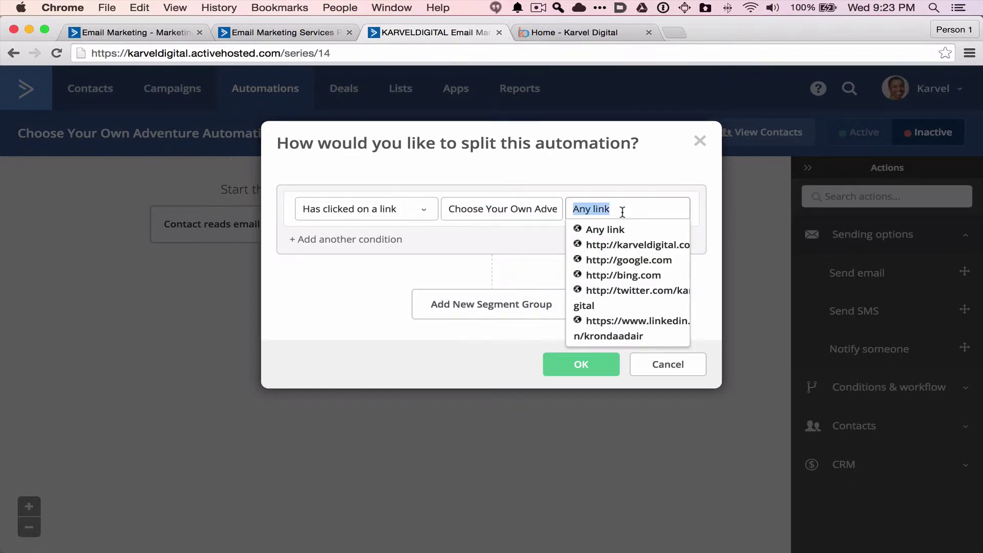
left_click(623, 261)
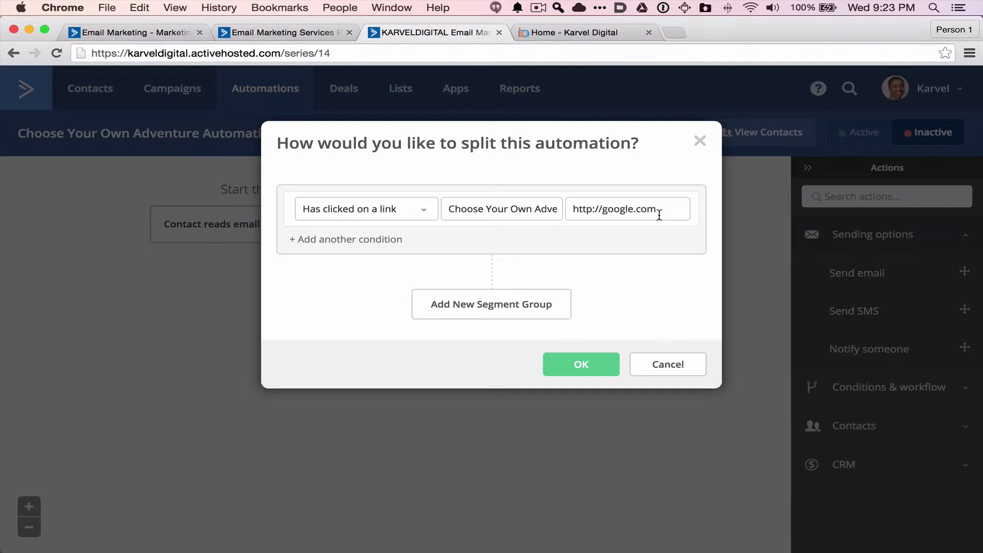
left_click(584, 364)
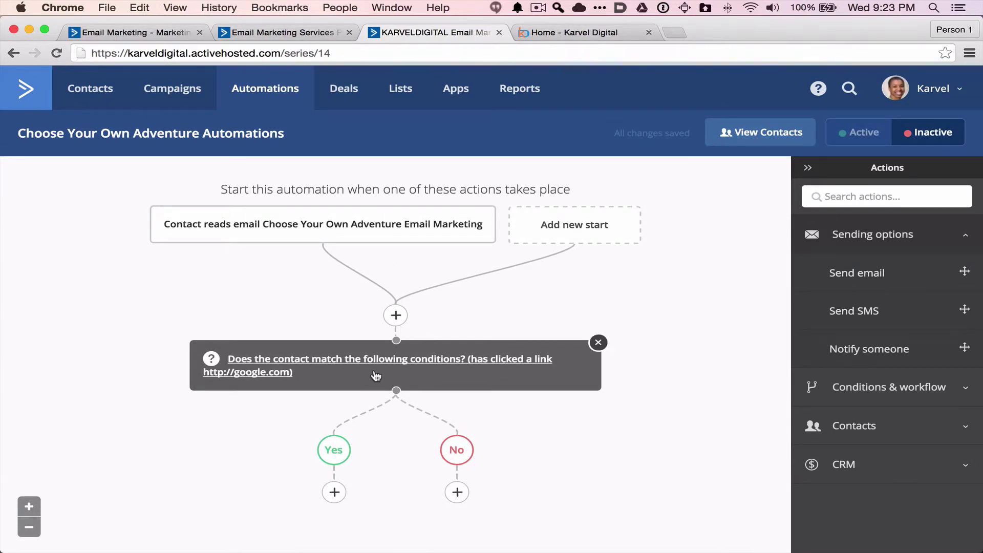
- Add a Send email action to the Yes branch
left_click(334, 493)
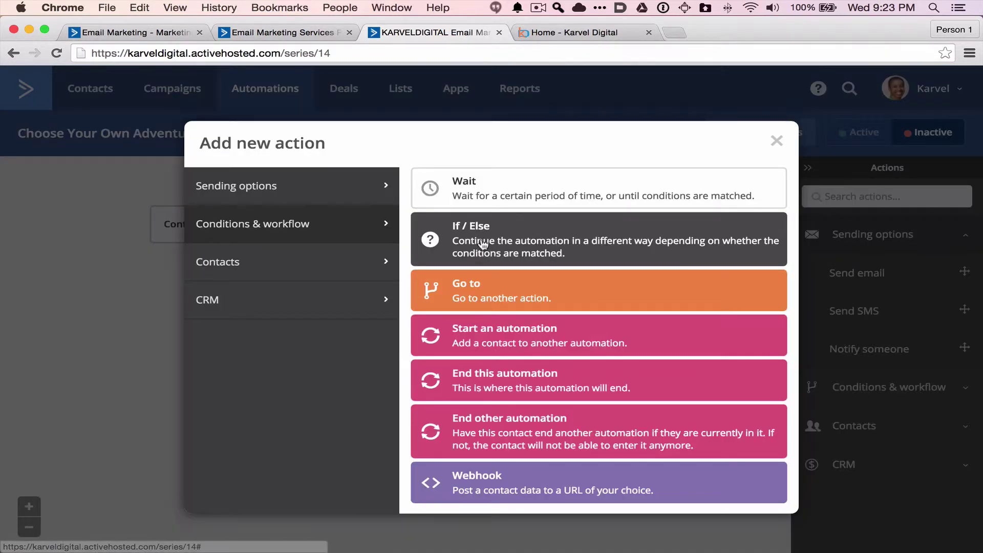
left_click(271, 187)
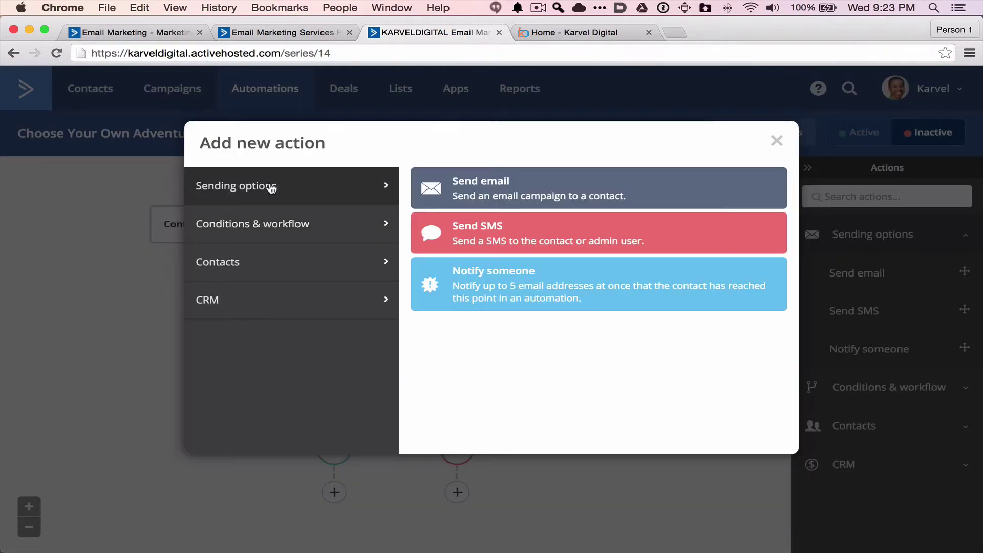
left_click(530, 191)
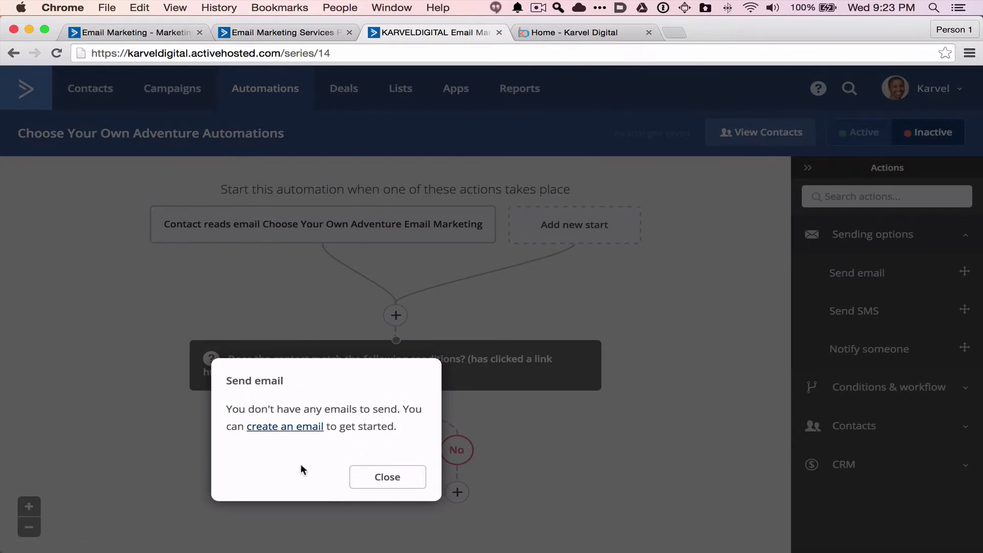
- Create a new email named 'Email for Link One' for this step
left_click(290, 425)
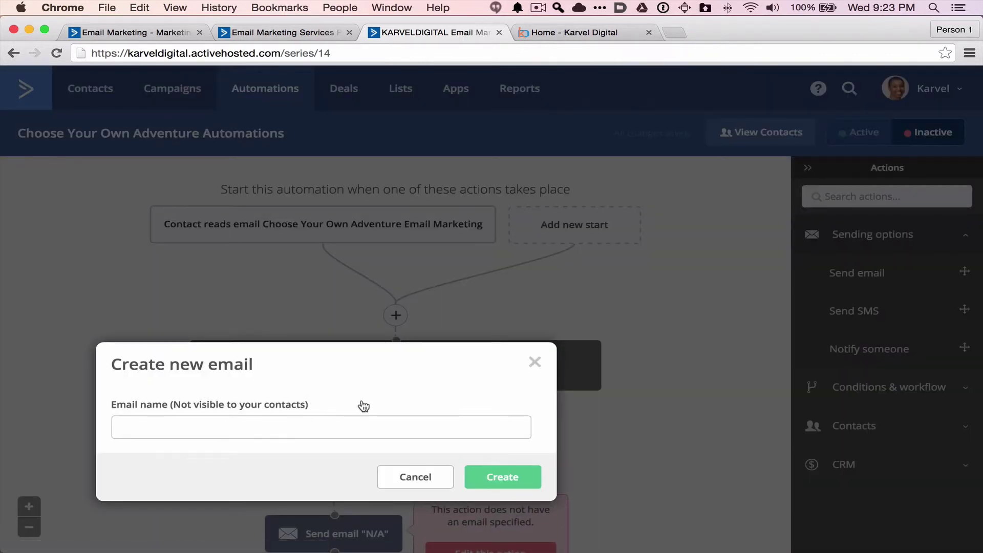
left_click(320, 432)
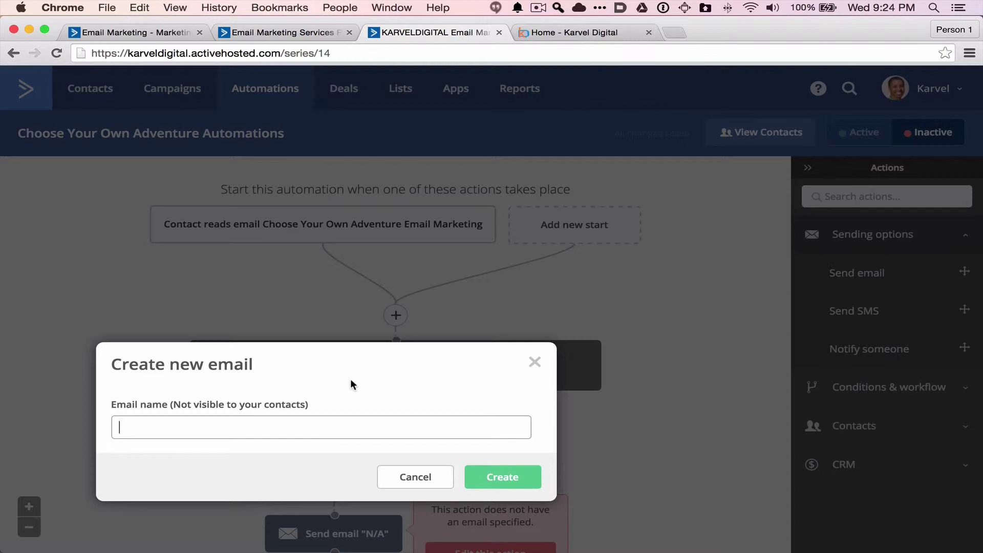
type("Email for Link One")
- Create Email for Link One from the past campaign design 'Test Campaign'
left_click(518, 477)
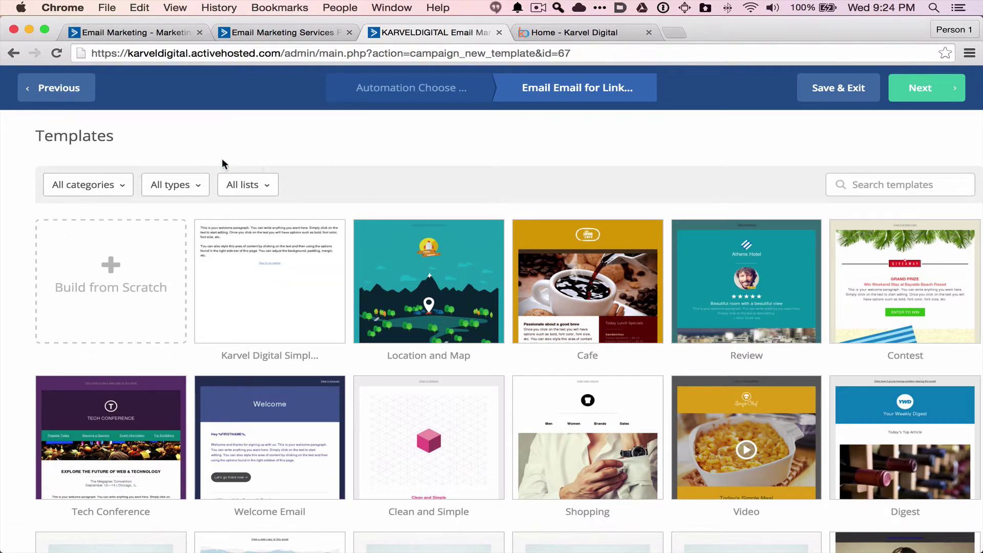
left_click(182, 185)
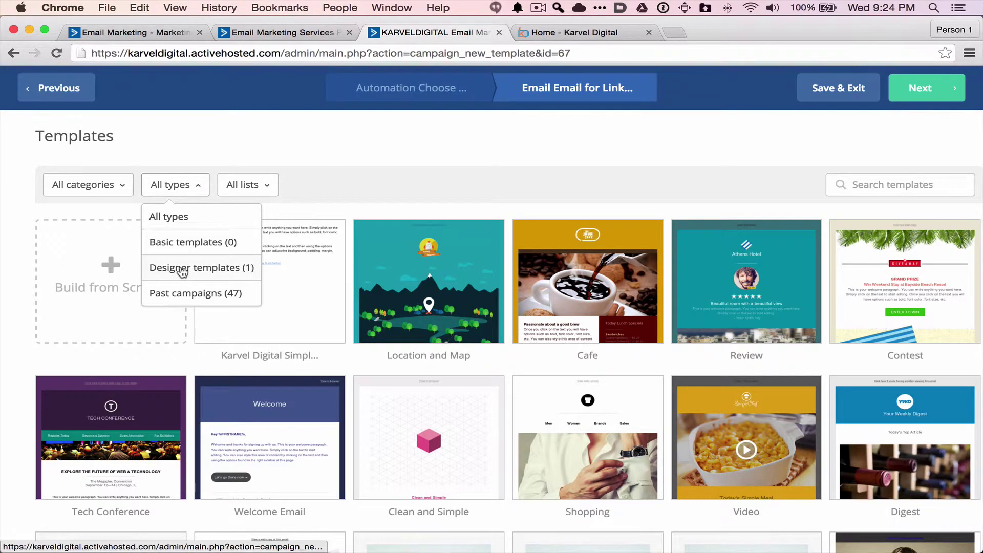
left_click(183, 291)
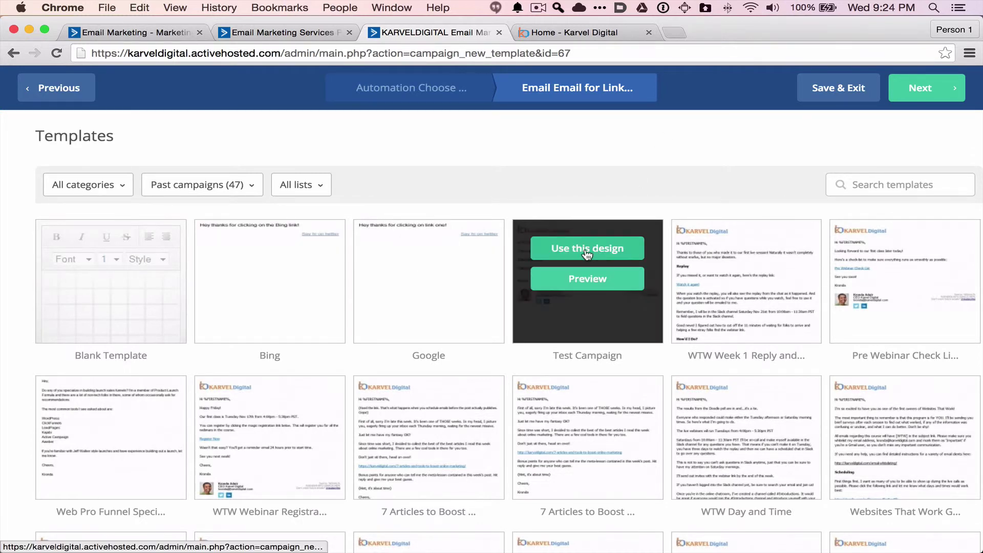
left_click(585, 250)
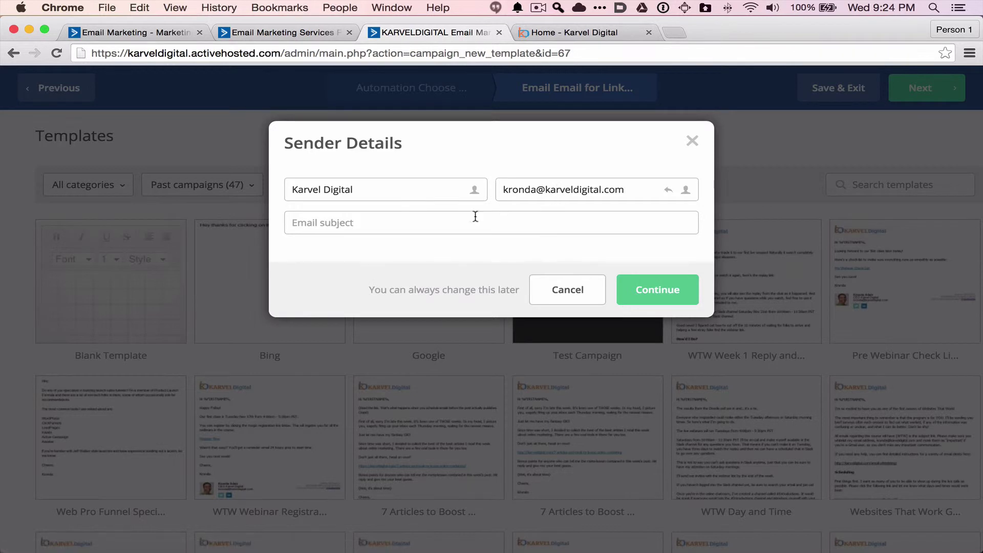
- Set the subject to 'Congrats, you clicked on link one' and continue to the editor
left_click(439, 228)
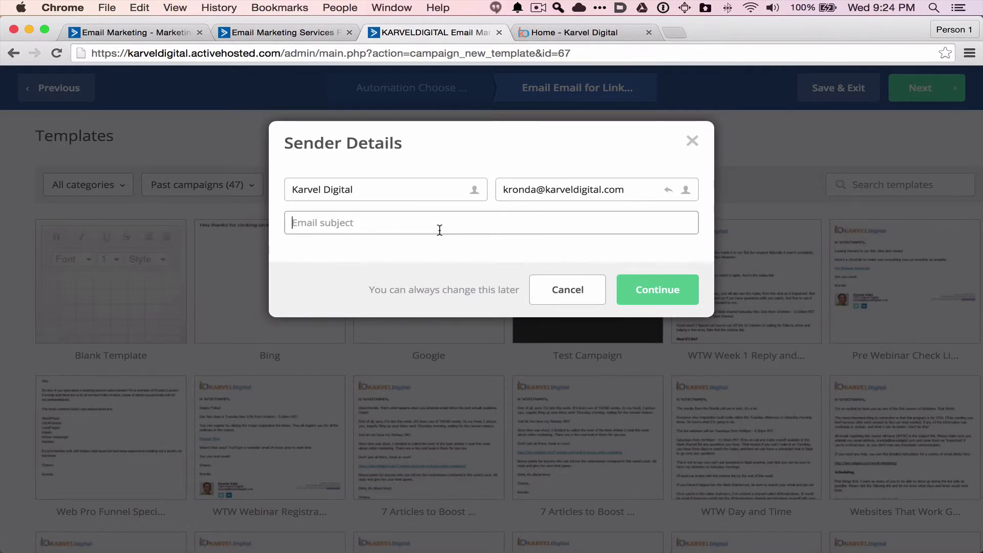
type("Congrats, you clicked on")
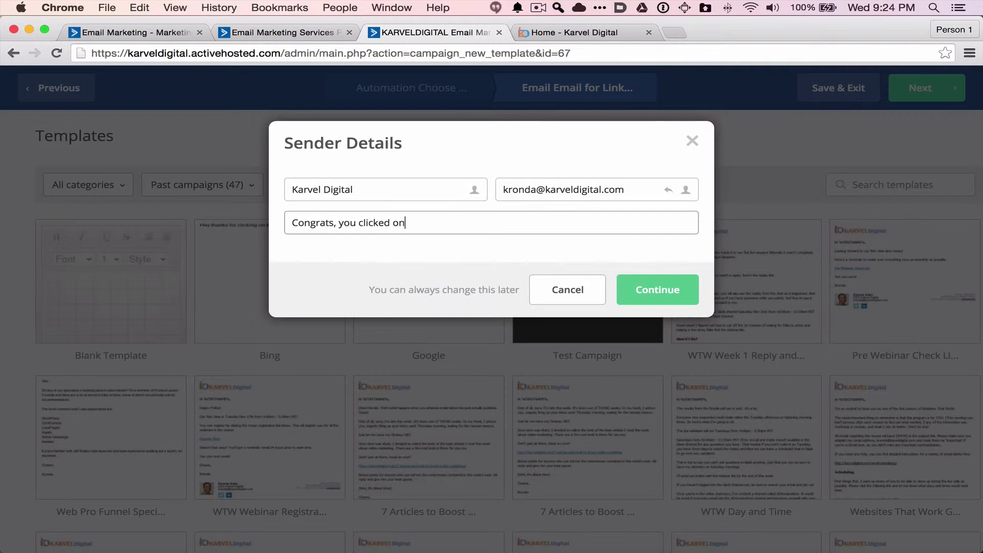
type(" link one")
left_click(661, 291)
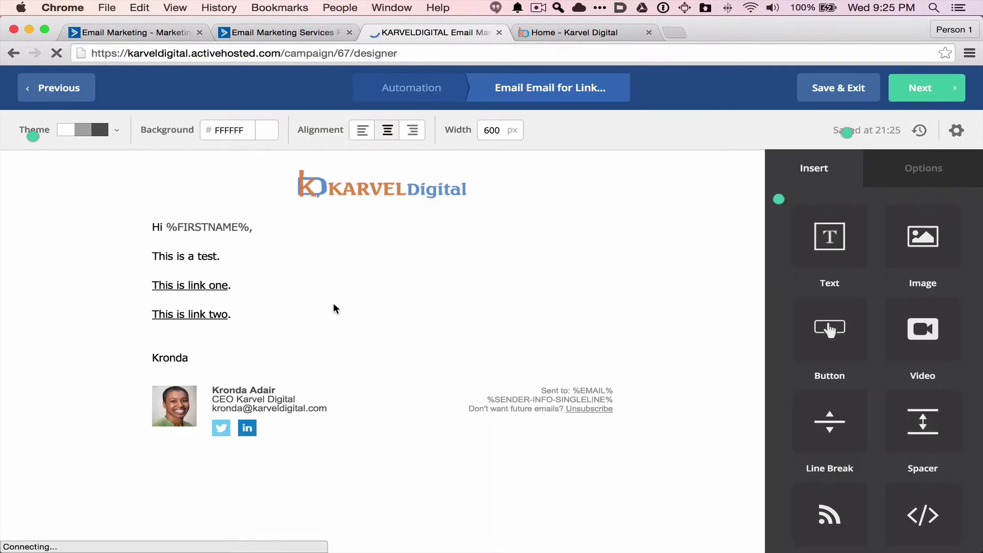
- Replace the three test lines of body text with 'This is the email for link one.'
left_click(305, 286)
left_click_drag(232, 315, 143, 255)
type("This")
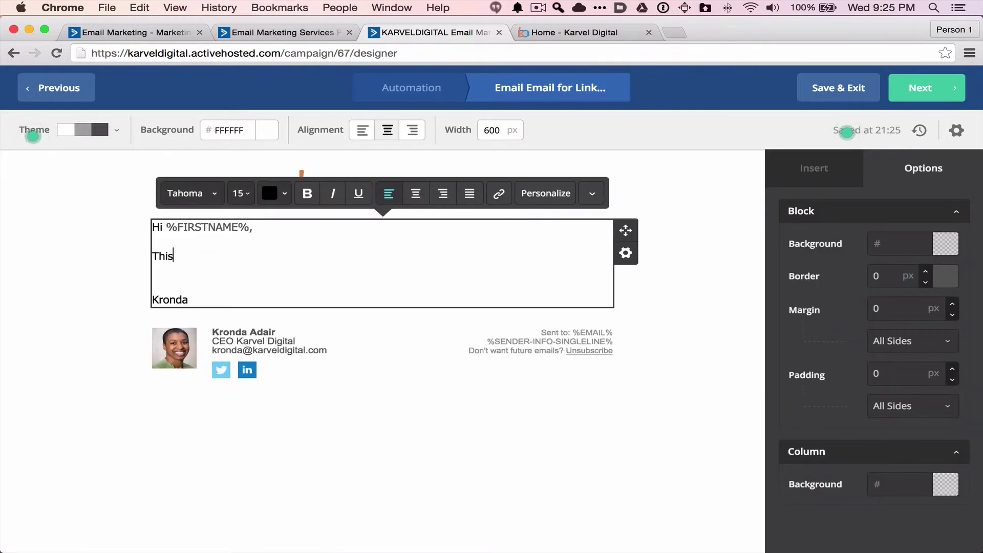
type(" is the e")
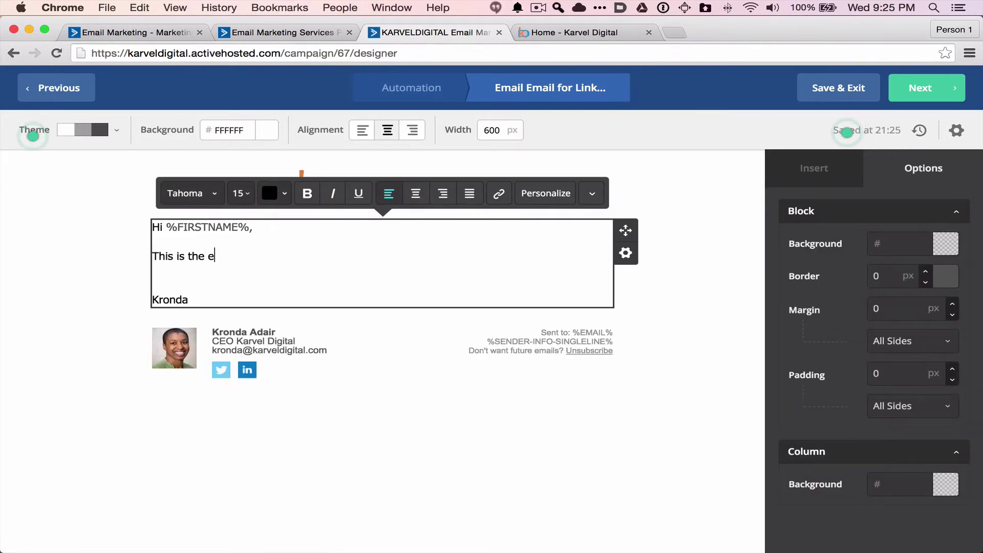
type("mail for link one.")
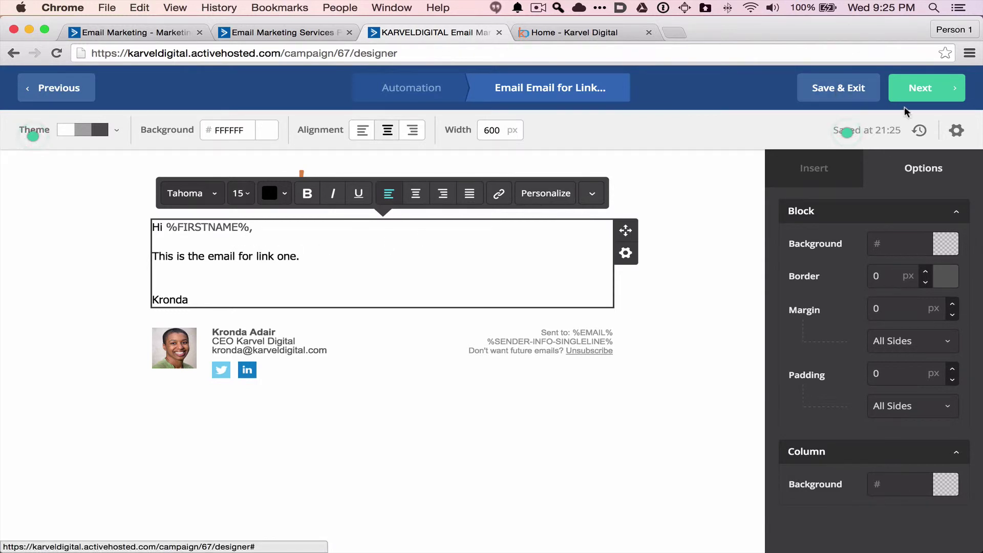
- Go to the Campaign Summary and scroll through it to check the spam check result
left_click(927, 98)
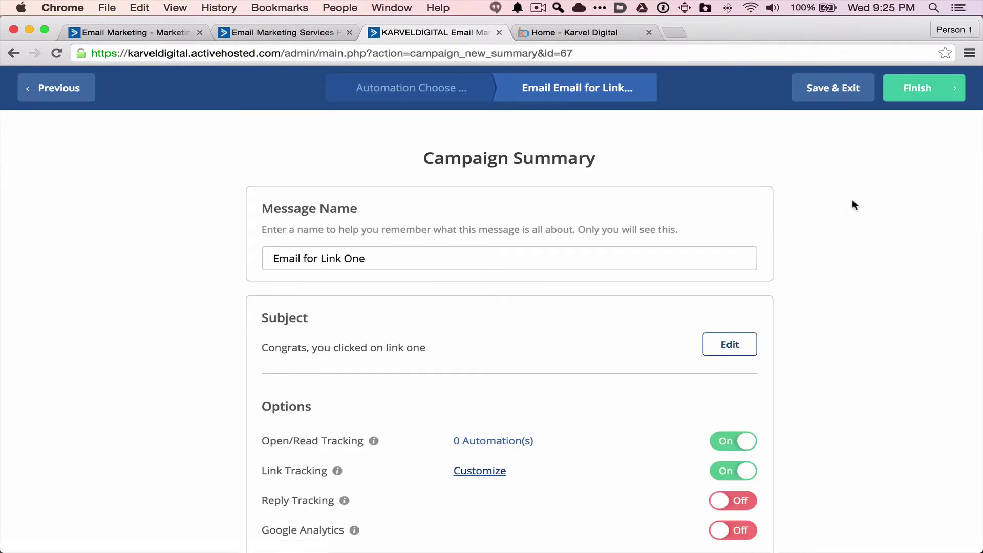
scroll(847, 207, "down", 5)
scroll(846, 211, "down", 3)
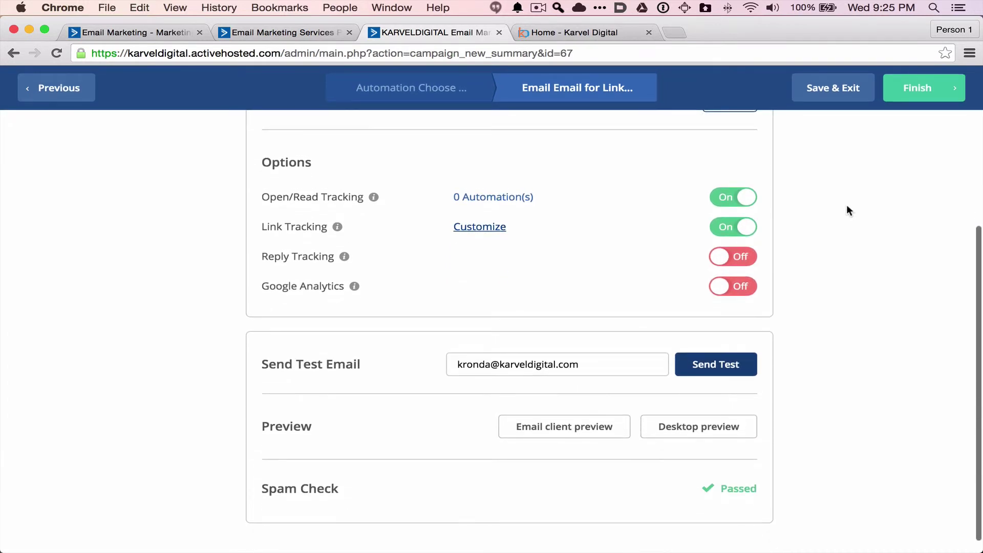
- Finish Email for Link One, then list Conditions & workflow actions for the No branch
left_click(919, 95)
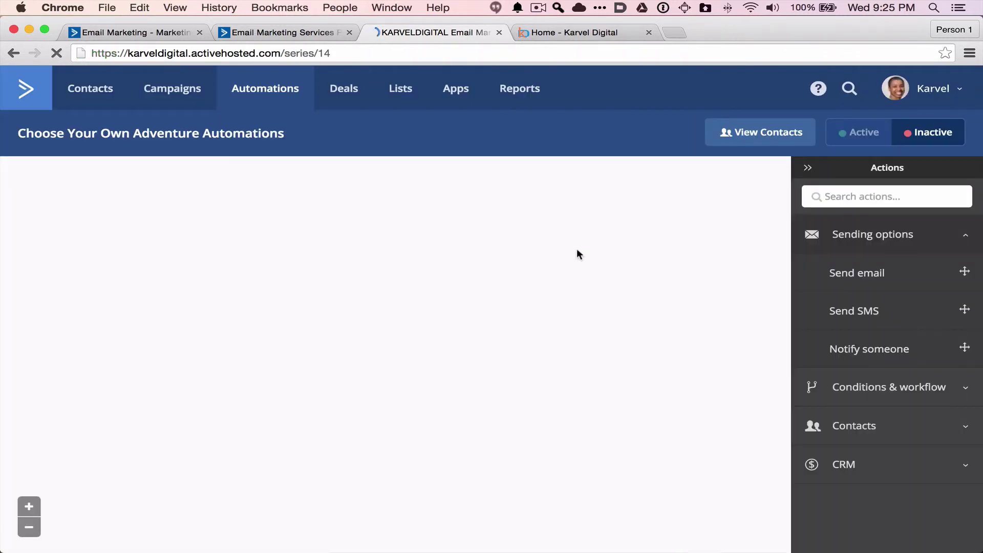
scroll(461, 281, "down", 3)
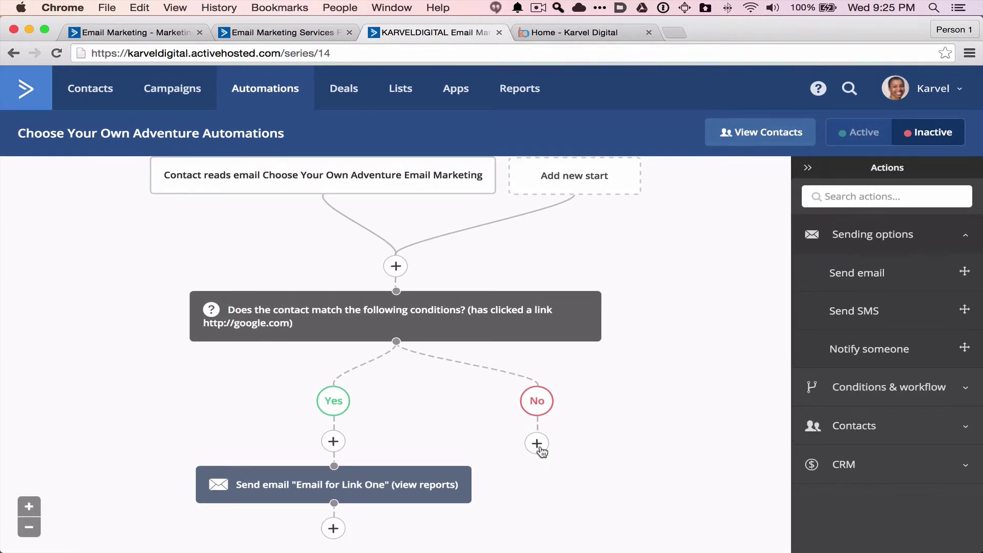
left_click(537, 445)
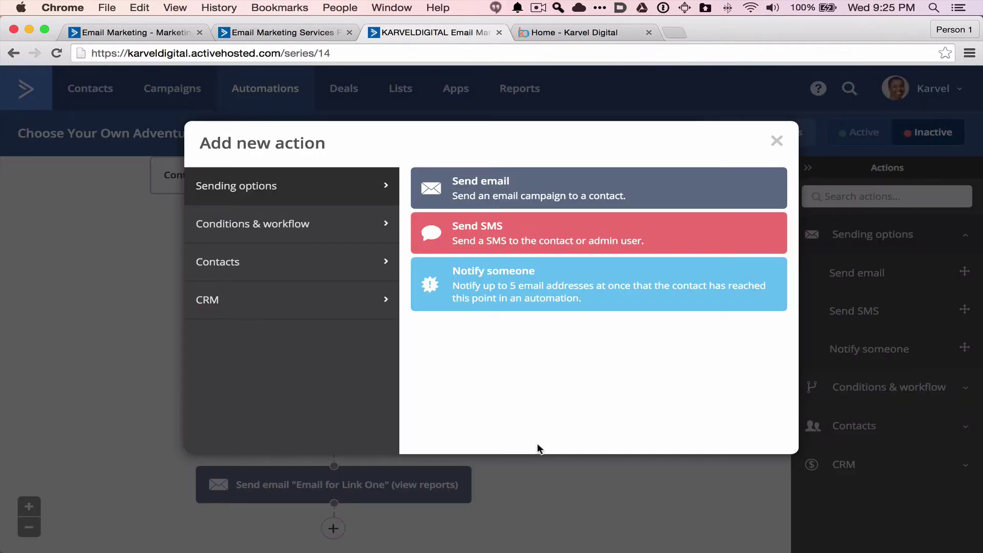
left_click(305, 232)
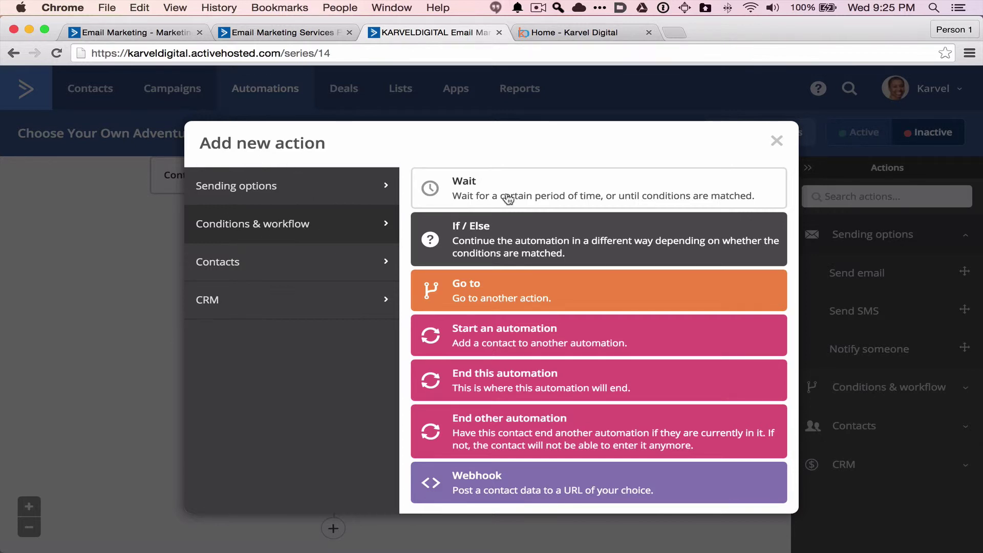
left_click(519, 240)
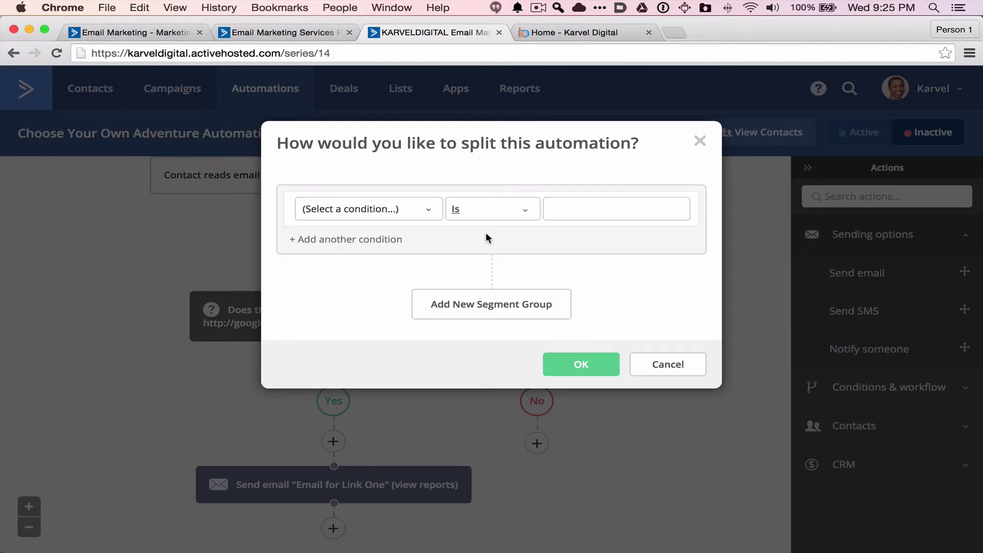
left_click(371, 212)
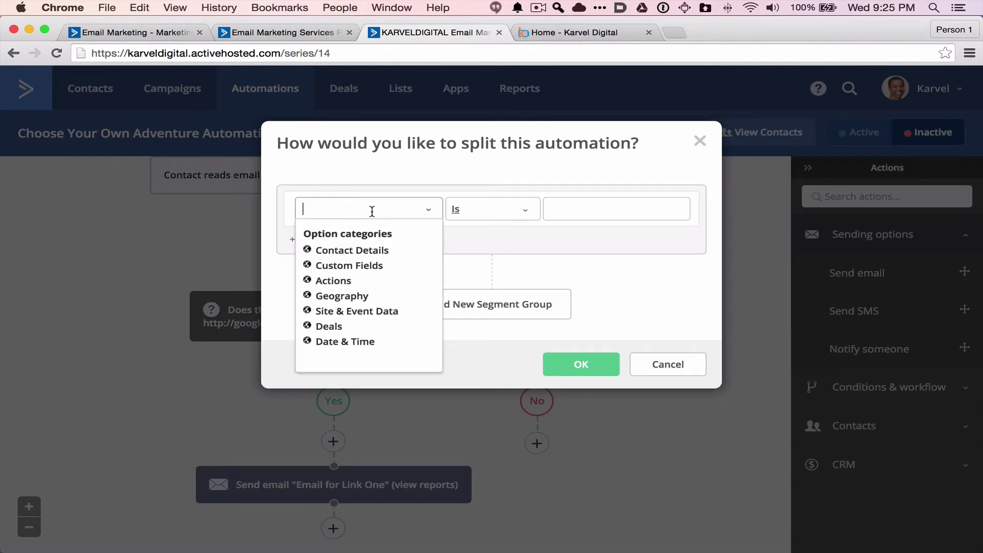
left_click(335, 282)
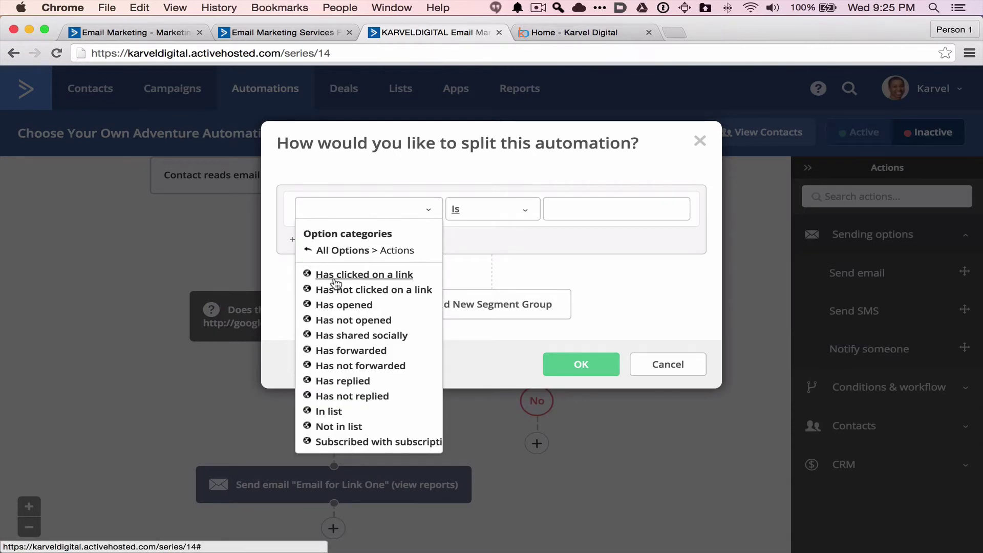
left_click(364, 275)
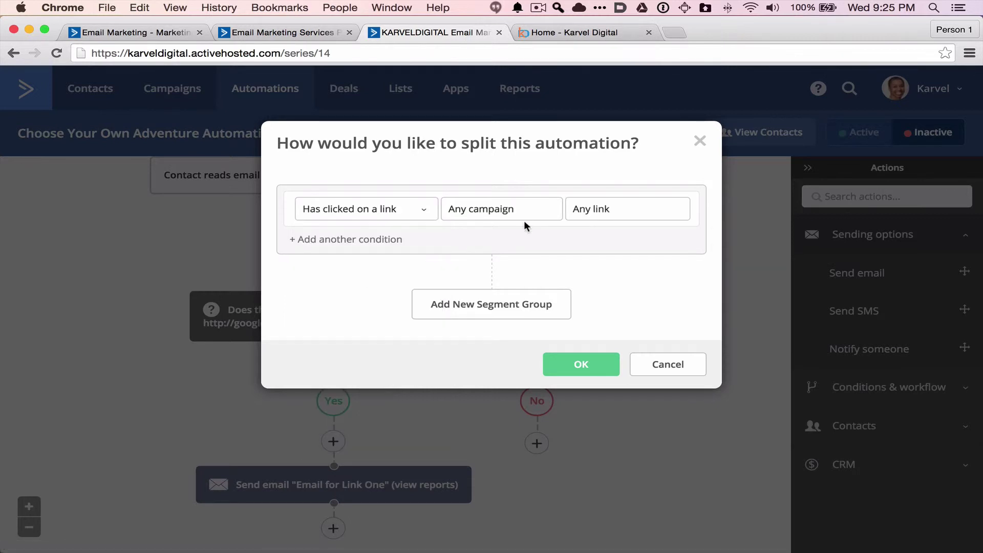
left_click(507, 210)
left_click(503, 276)
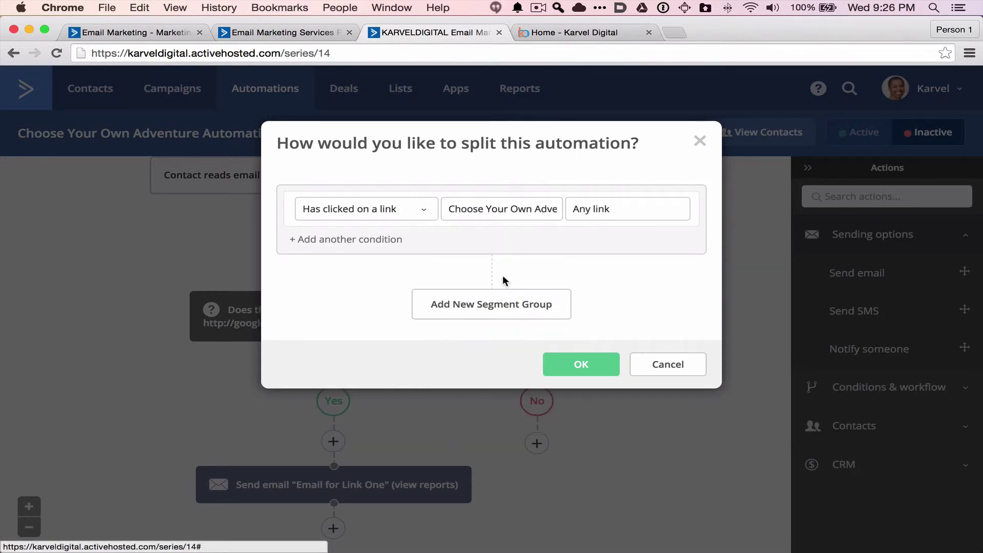
left_click(631, 211)
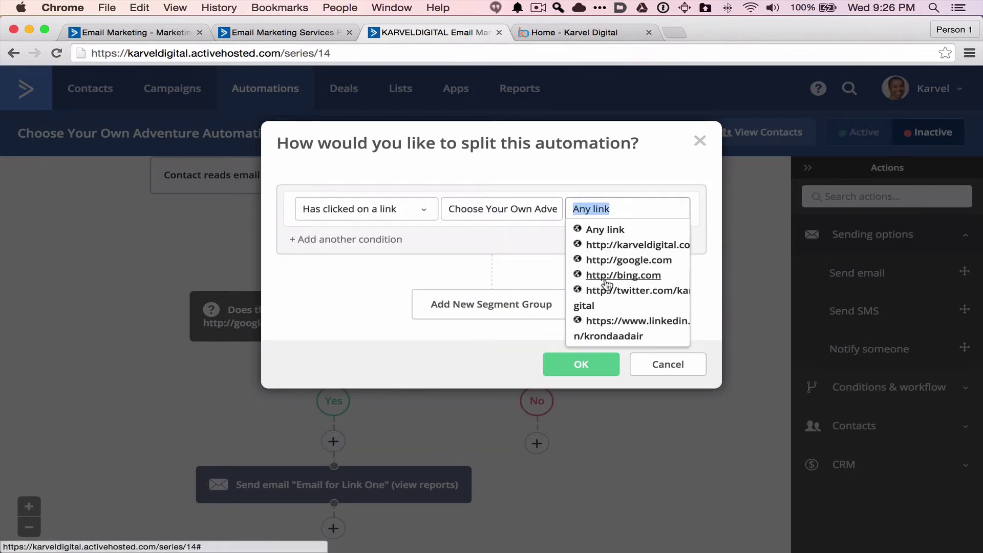
left_click(628, 274)
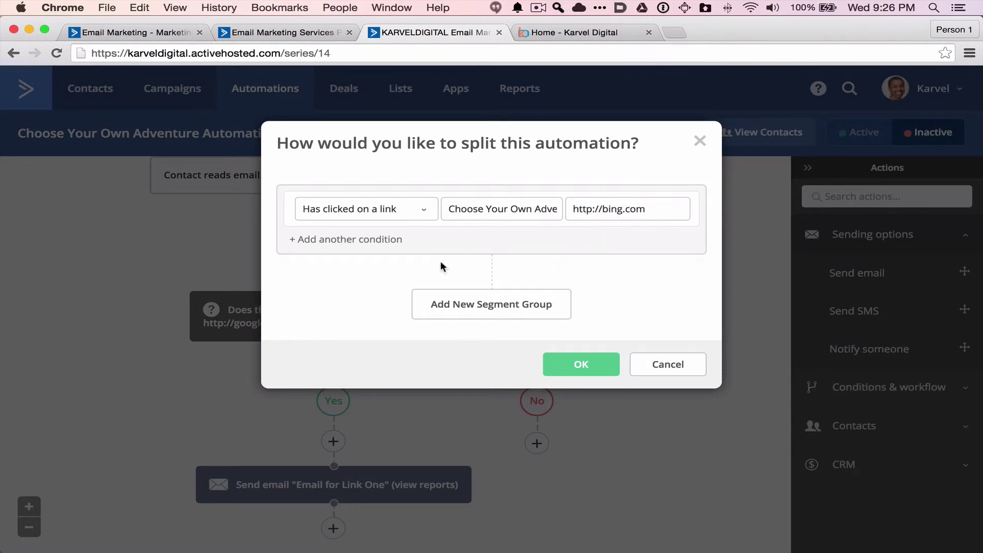
left_click(579, 366)
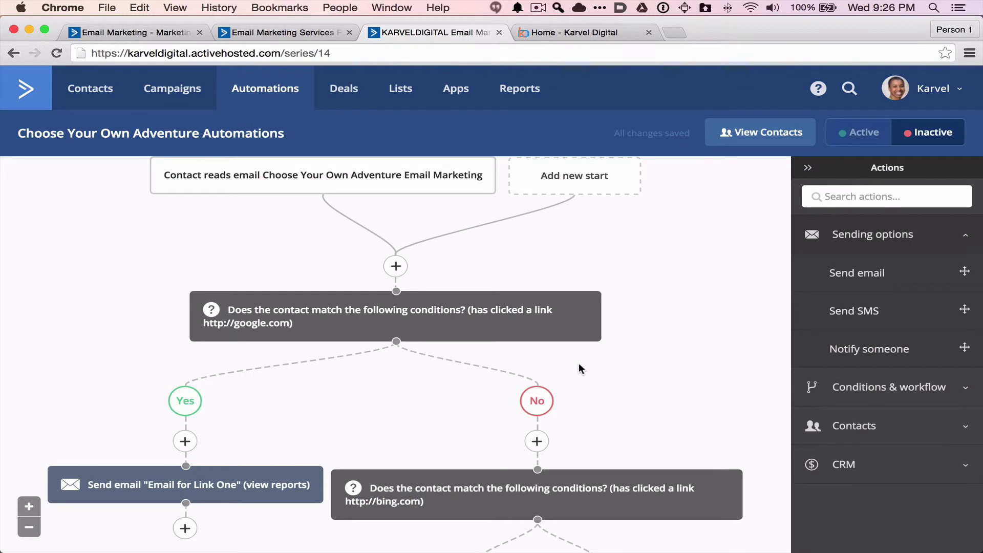
- Add a Send email step under the bing.com Yes branch and choose to create a new email
scroll(579, 364, "down", 2)
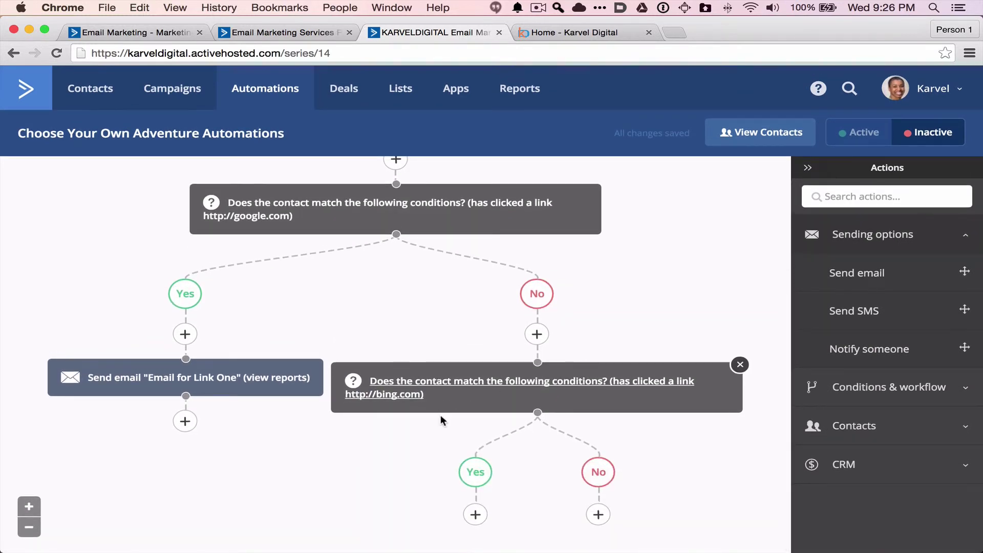
left_click(475, 516)
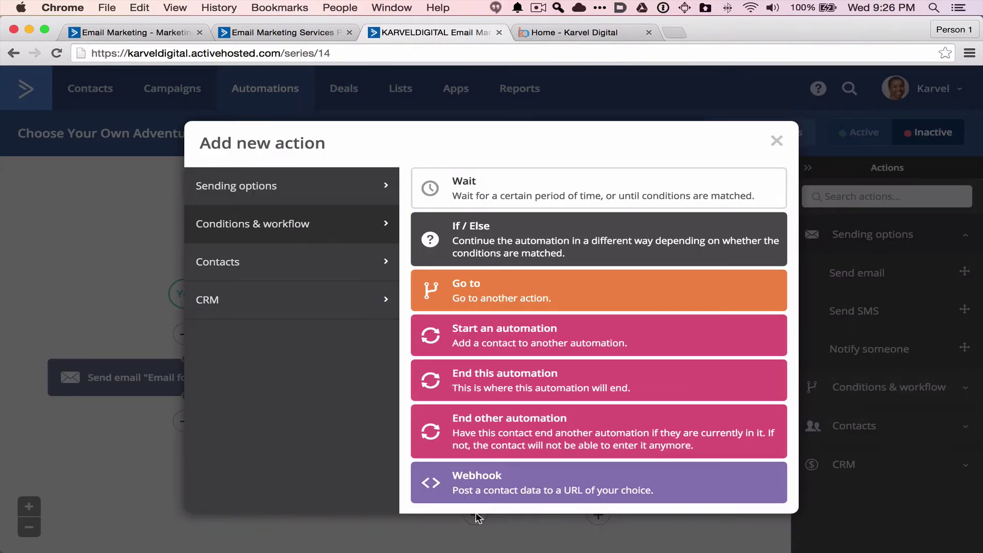
left_click(323, 199)
left_click(517, 200)
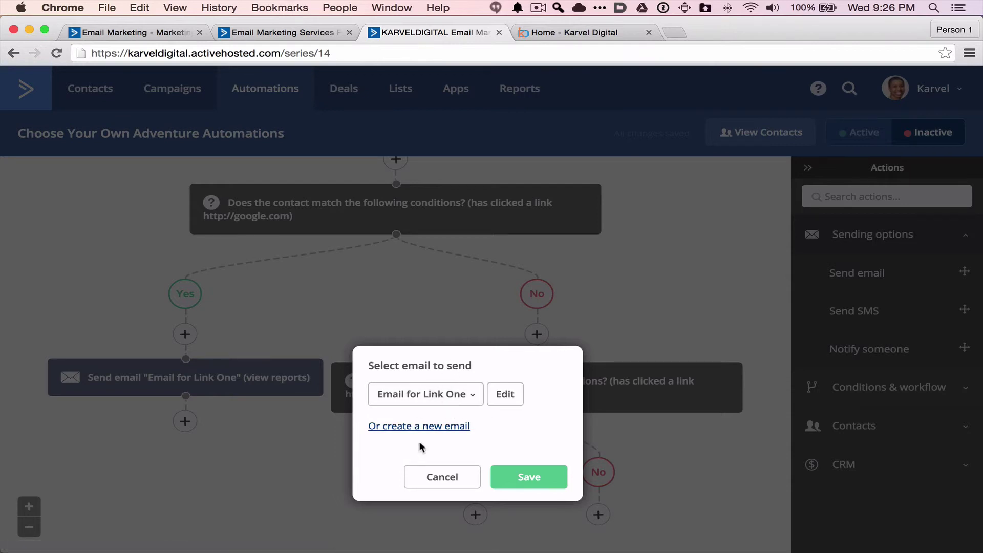
left_click(424, 426)
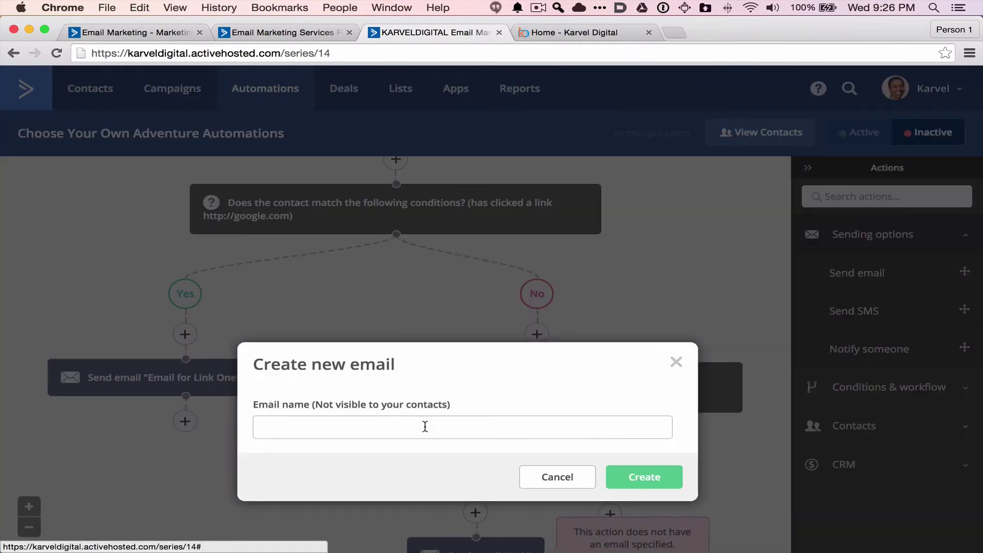
- Name the new email 'Congrats you clicked on link two' and create it
type("Cong")
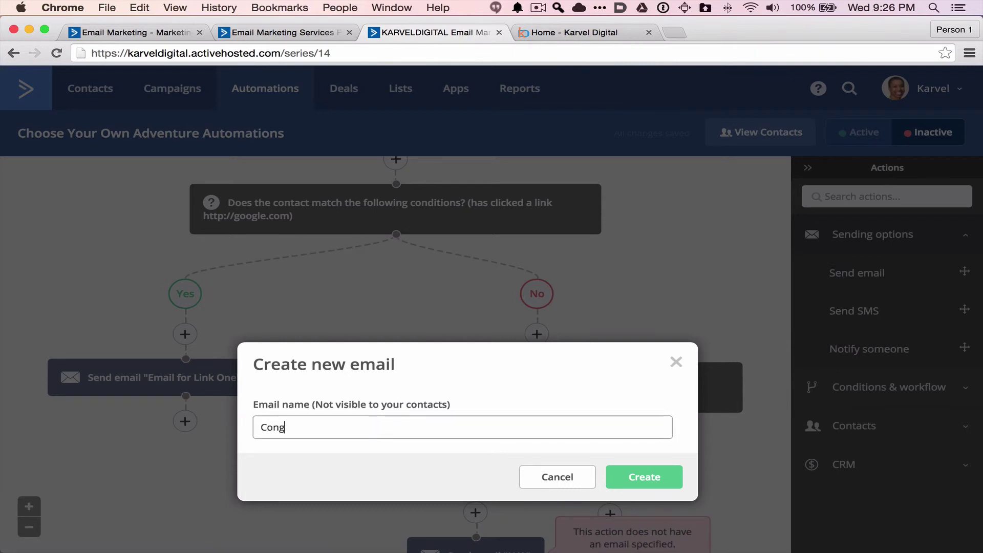
type("rats you clicked on link")
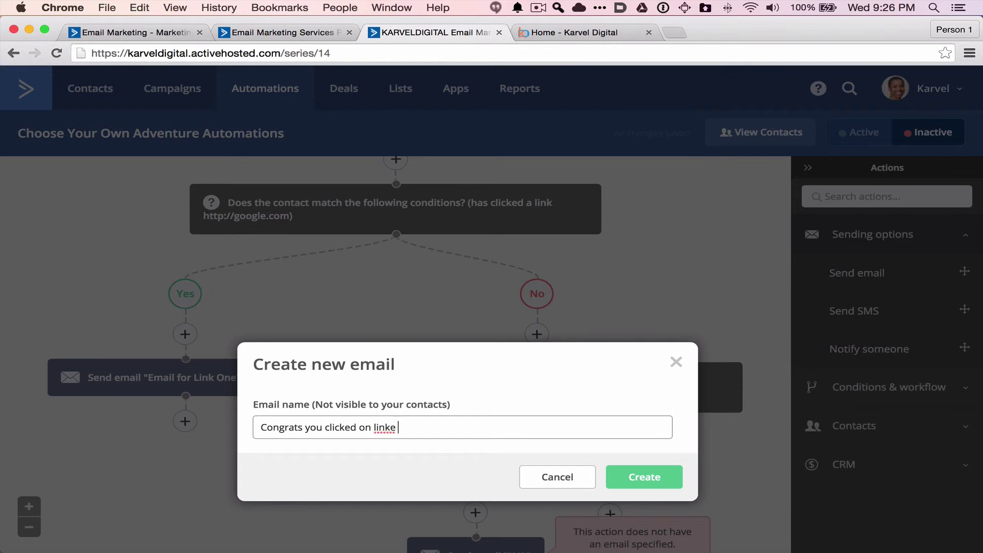
type(" two")
left_click(657, 476)
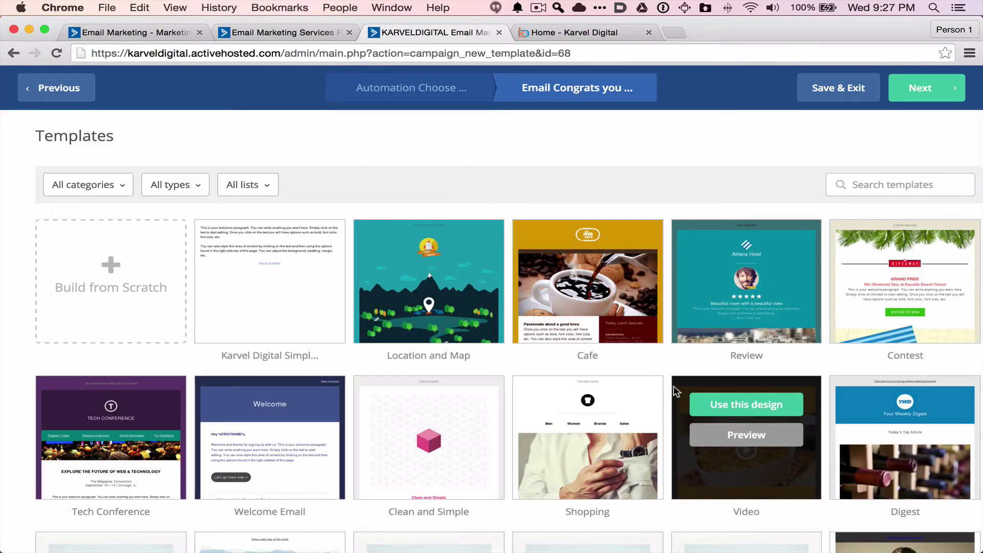
- Filter templates to Past campaigns and use the Test Campaign design
left_click(192, 187)
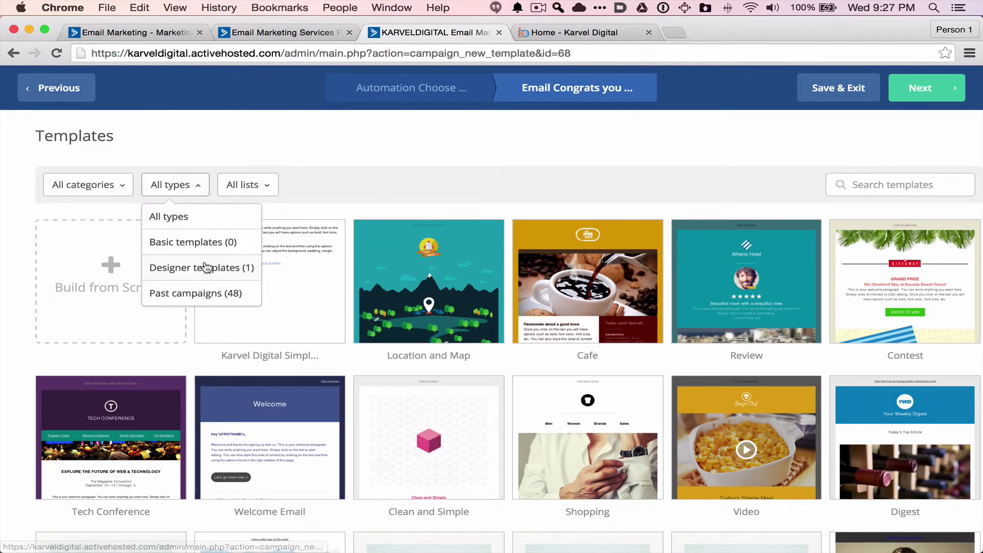
left_click(210, 292)
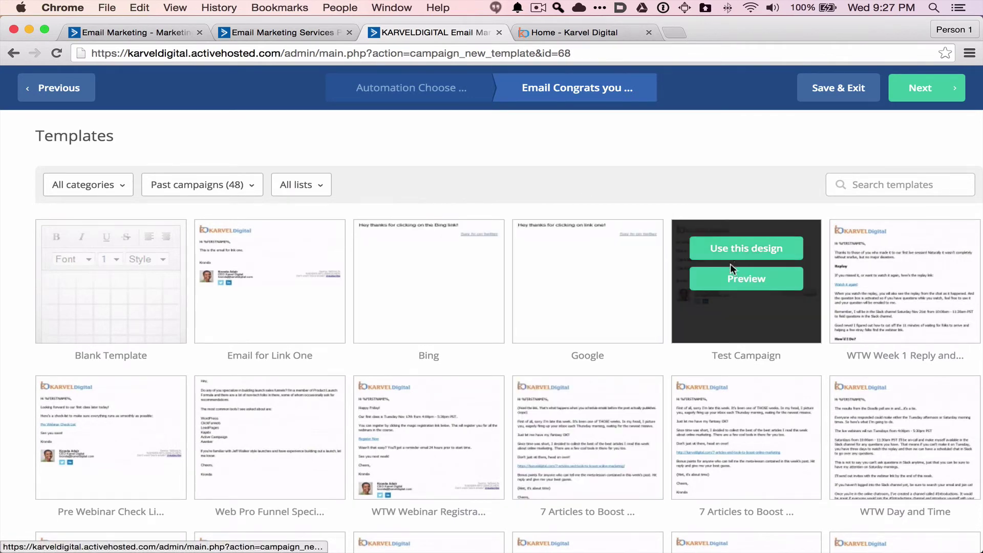
left_click(748, 250)
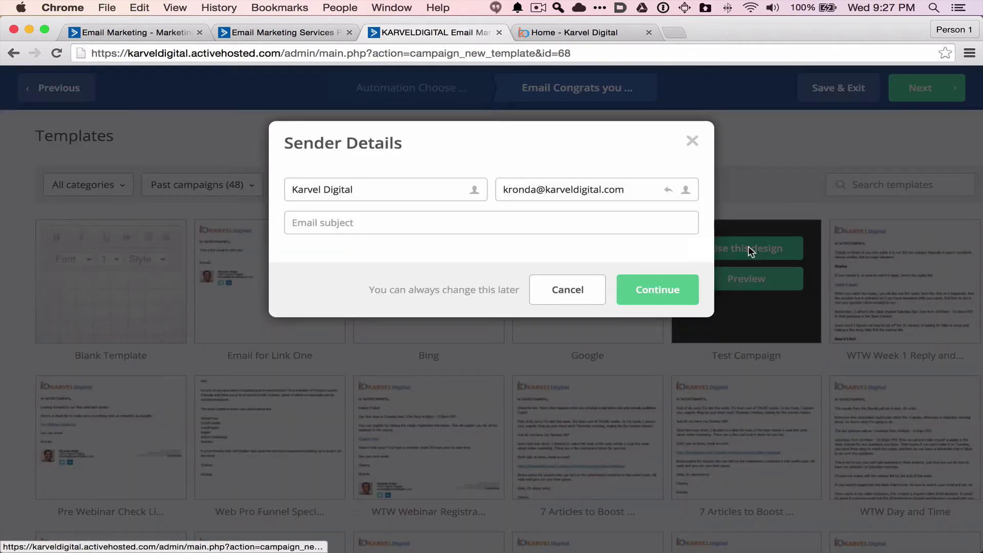
- Set the subject to 'Congrats, you clicked on link two' and continue to the editor
left_click(427, 223)
type("Congrats")
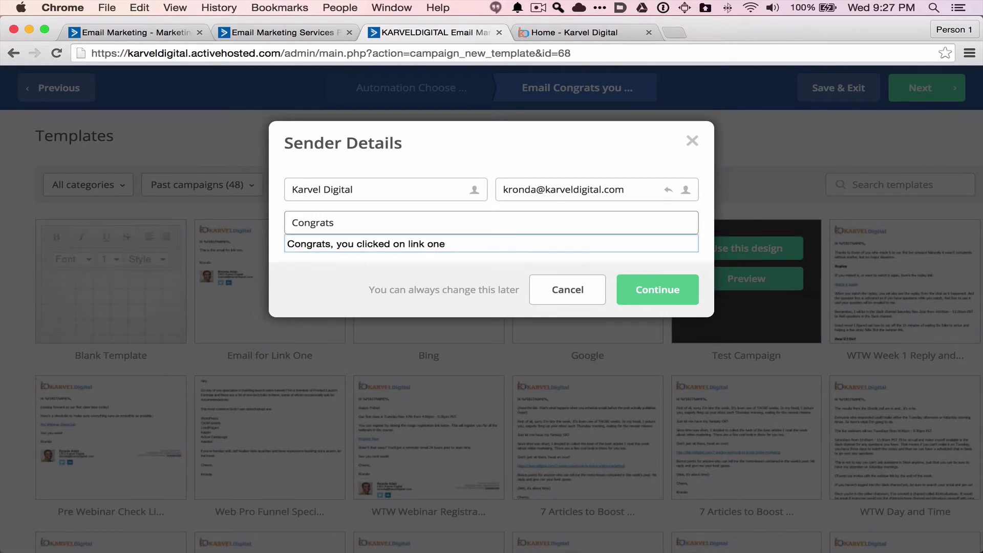
key("Down")
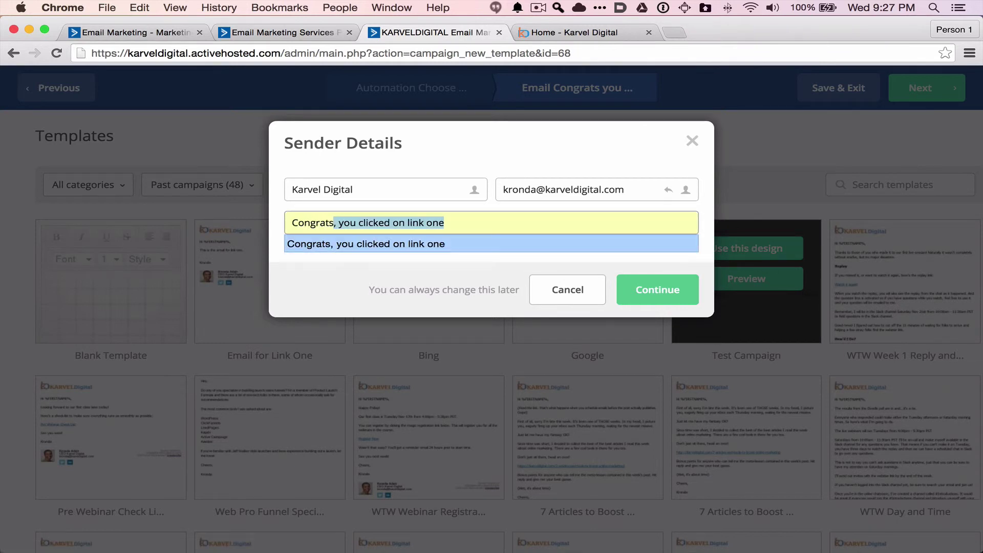
key("Return")
key("BackSpace")
key("BackSpace")
key("BackSpace")
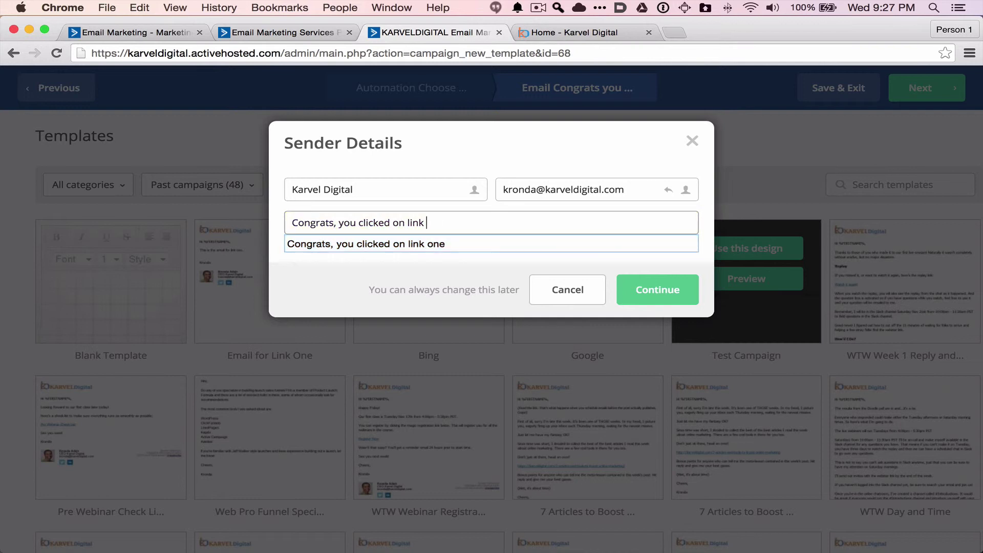
type("two")
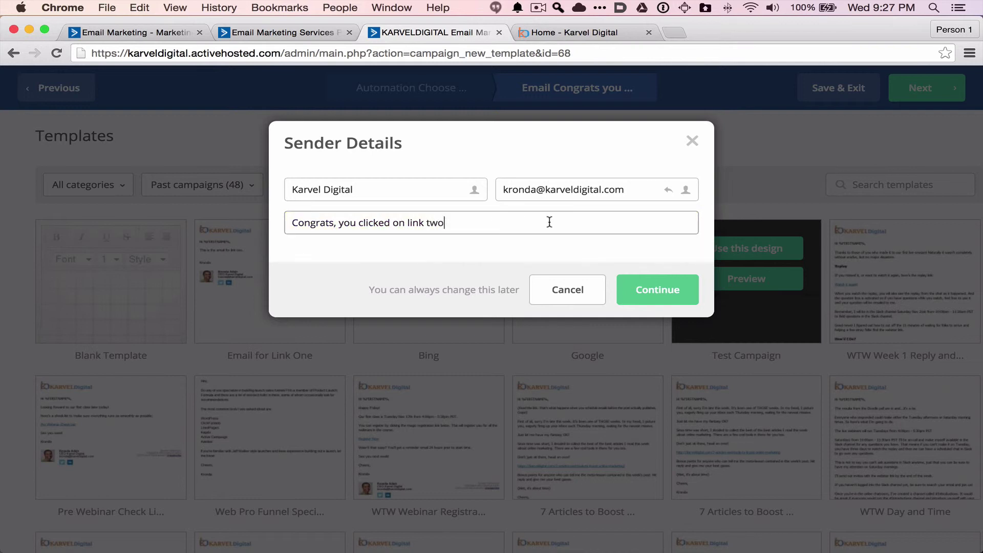
left_click(656, 293)
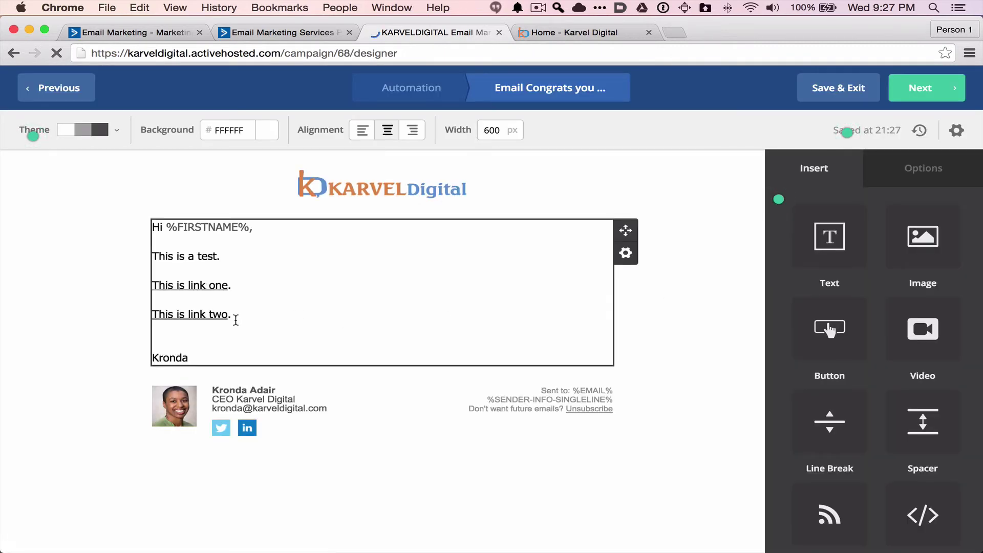
- Change the body to 'This is the email for link two.' and finish the email from the Campaign Summary
left_click_drag(234, 320, 150, 257)
type("This")
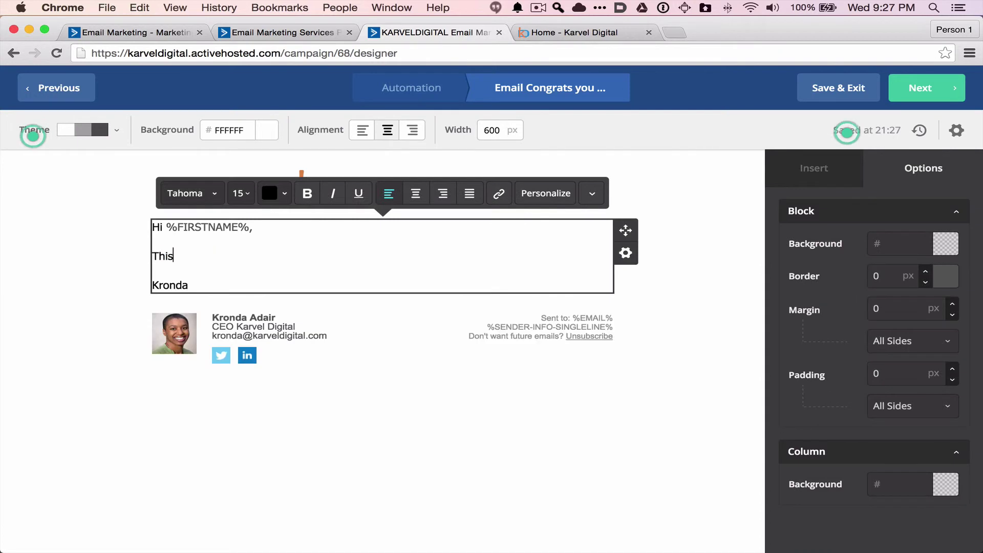
type(" is the email for link two.")
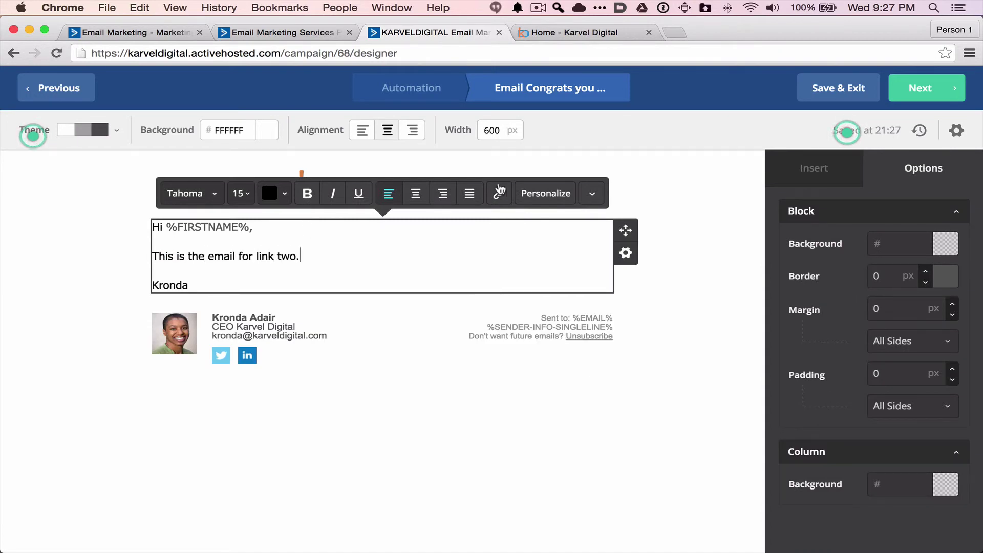
left_click(708, 153)
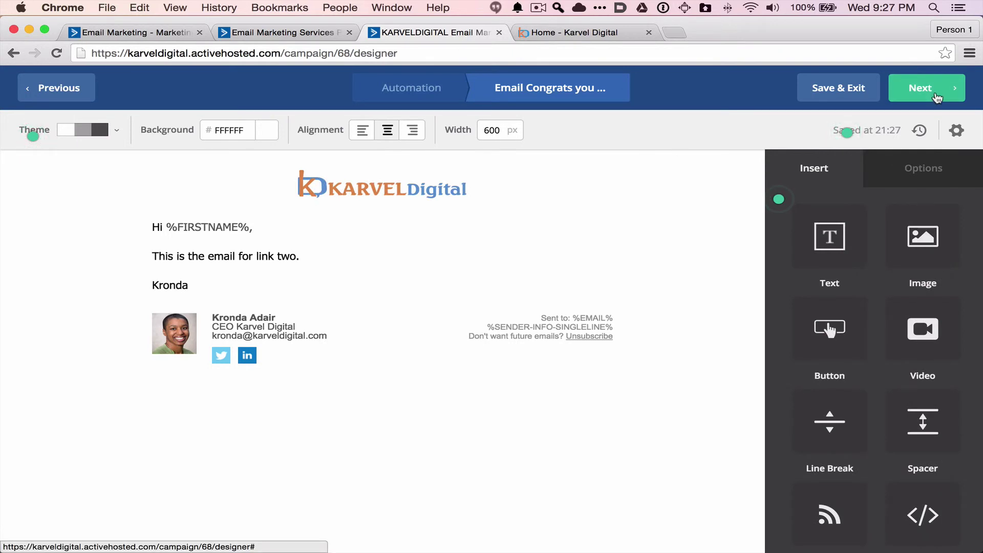
left_click(931, 100)
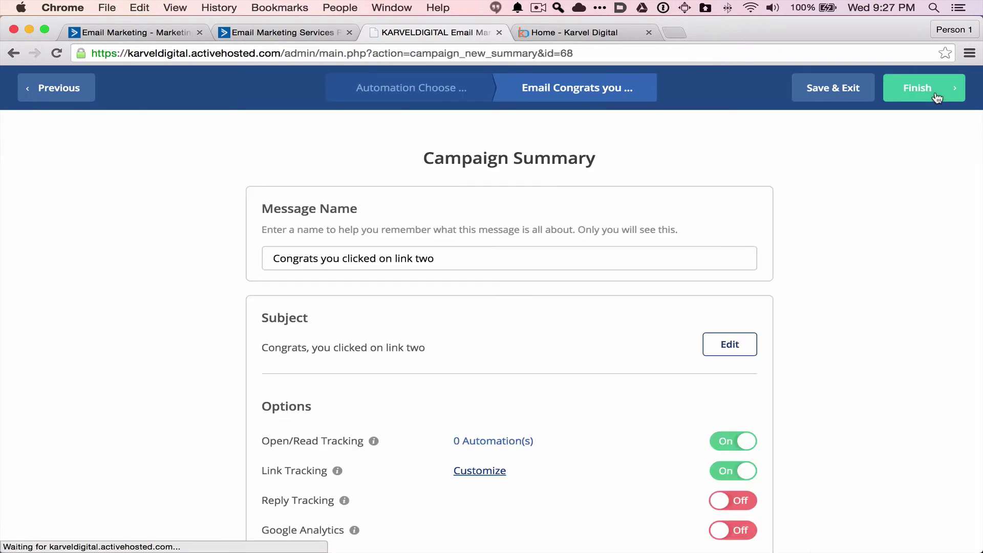
left_click(923, 90)
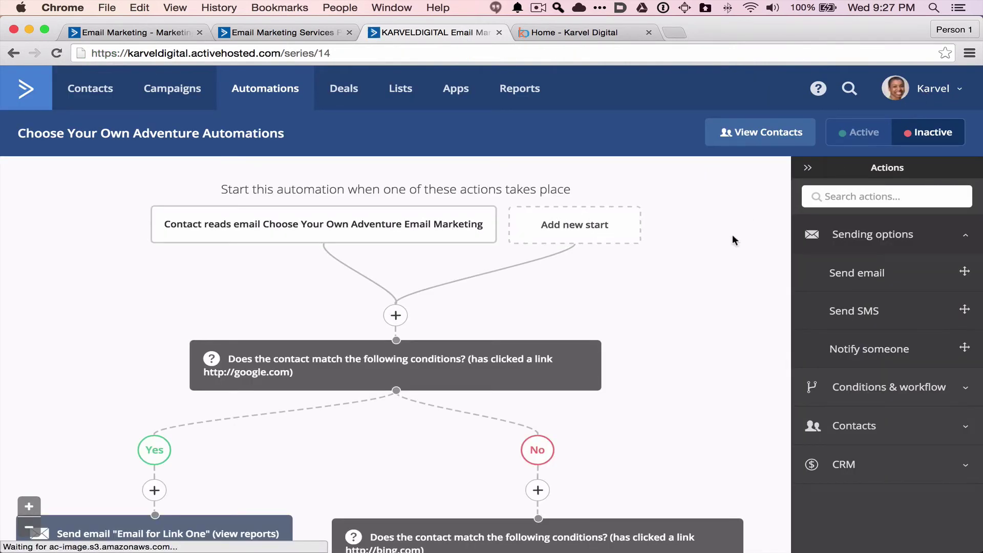
scroll(668, 281, "down", 1)
scroll(668, 281, "up", 1)
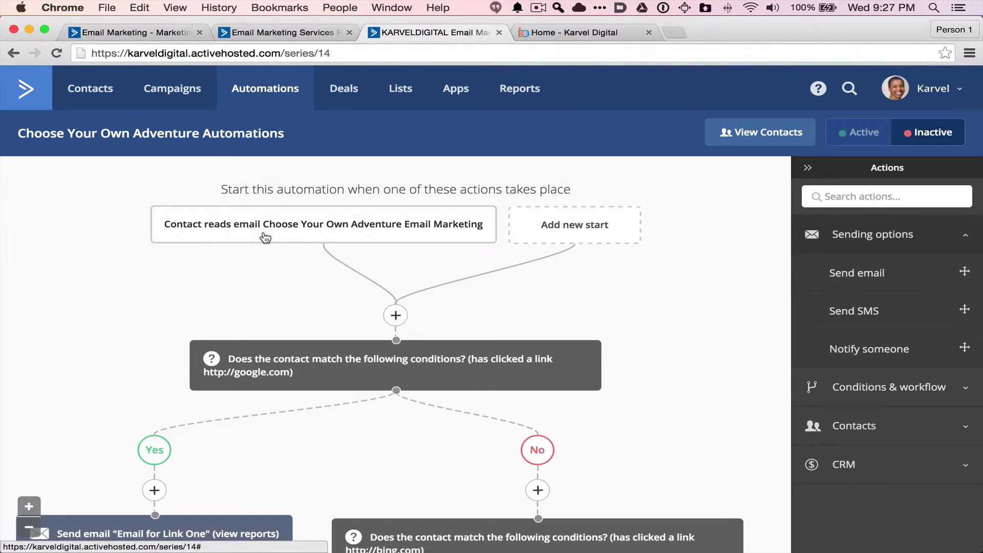
mouse_move(225, 236)
scroll(564, 246, "down", 2)
scroll(636, 281, "down", 2)
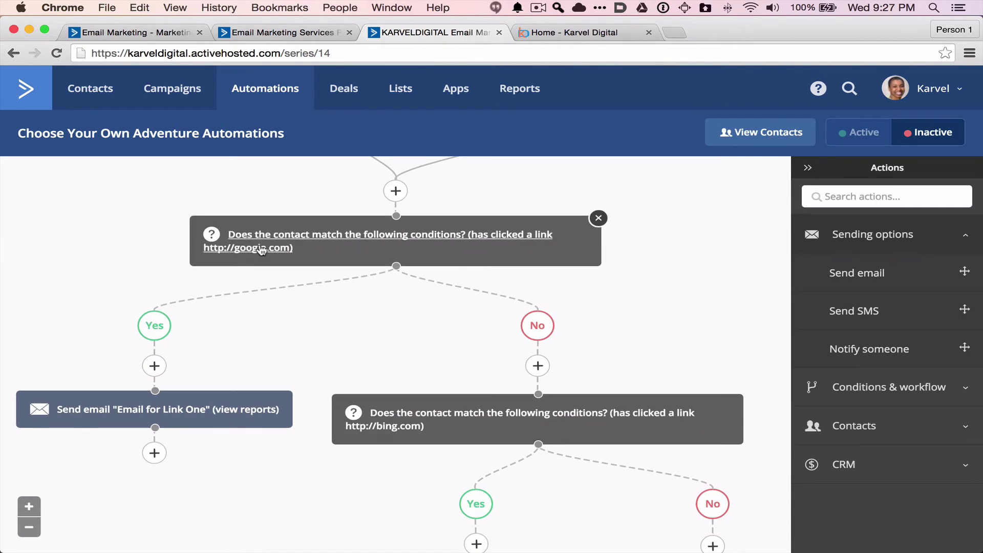
scroll(205, 308, "down", 1)
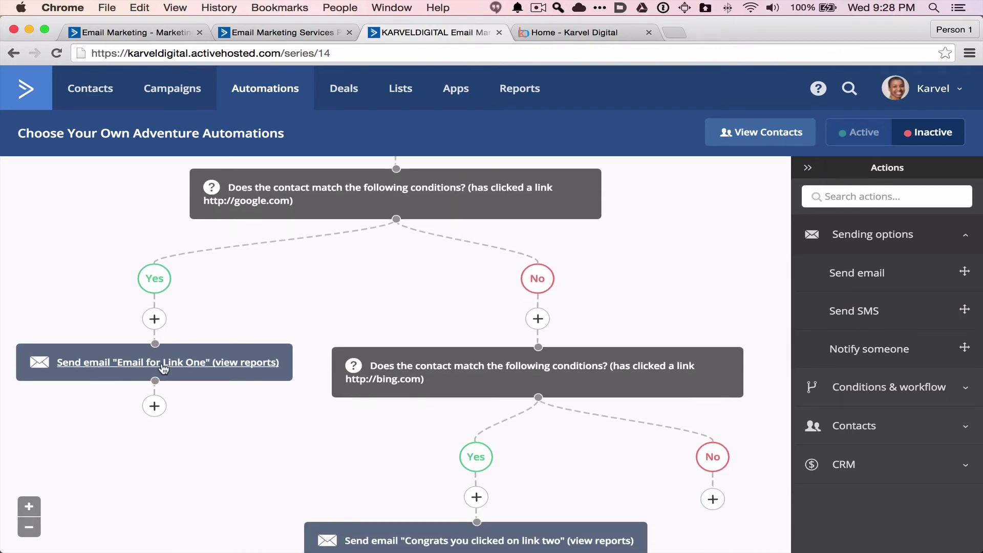
mouse_move(160, 366)
scroll(685, 292, "down", 1)
scroll(684, 287, "down", 3)
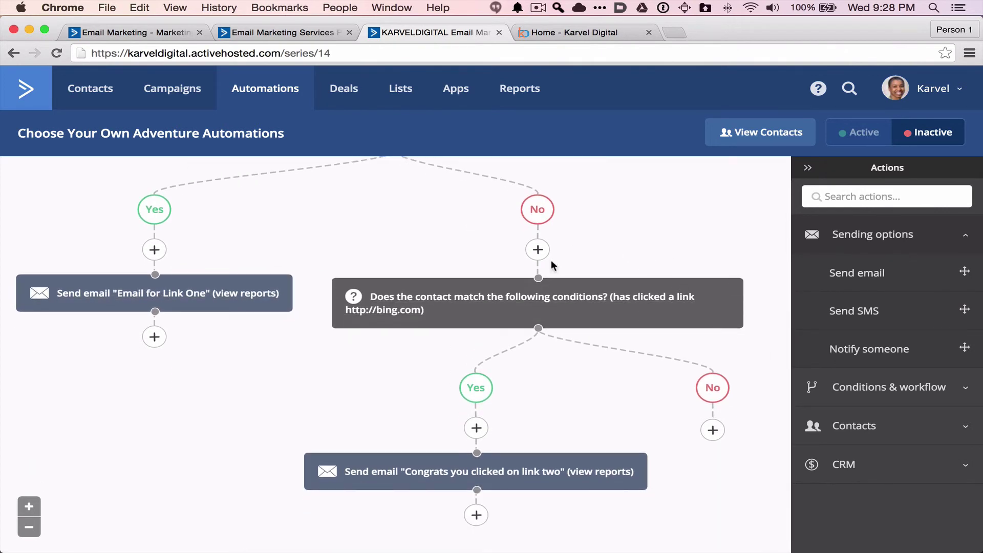
mouse_move(540, 303)
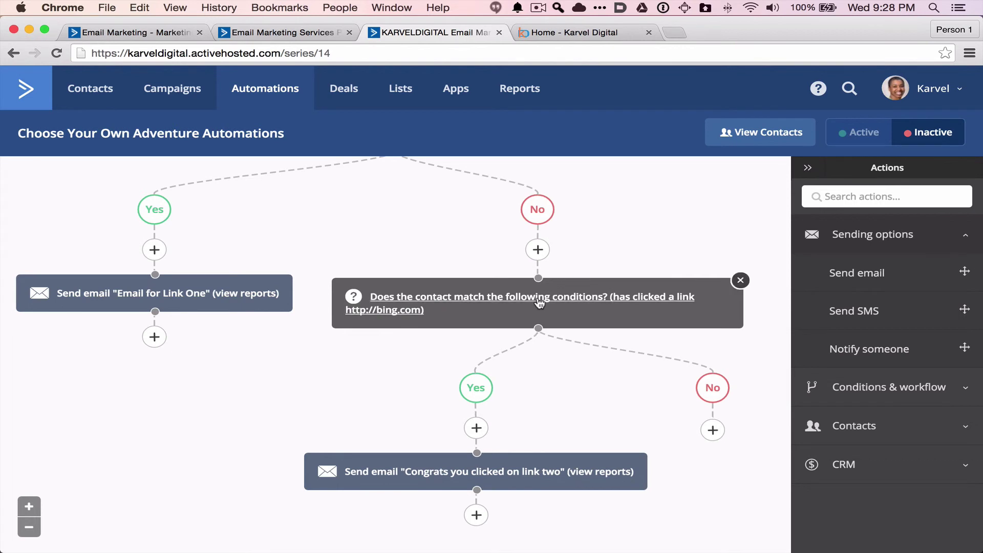